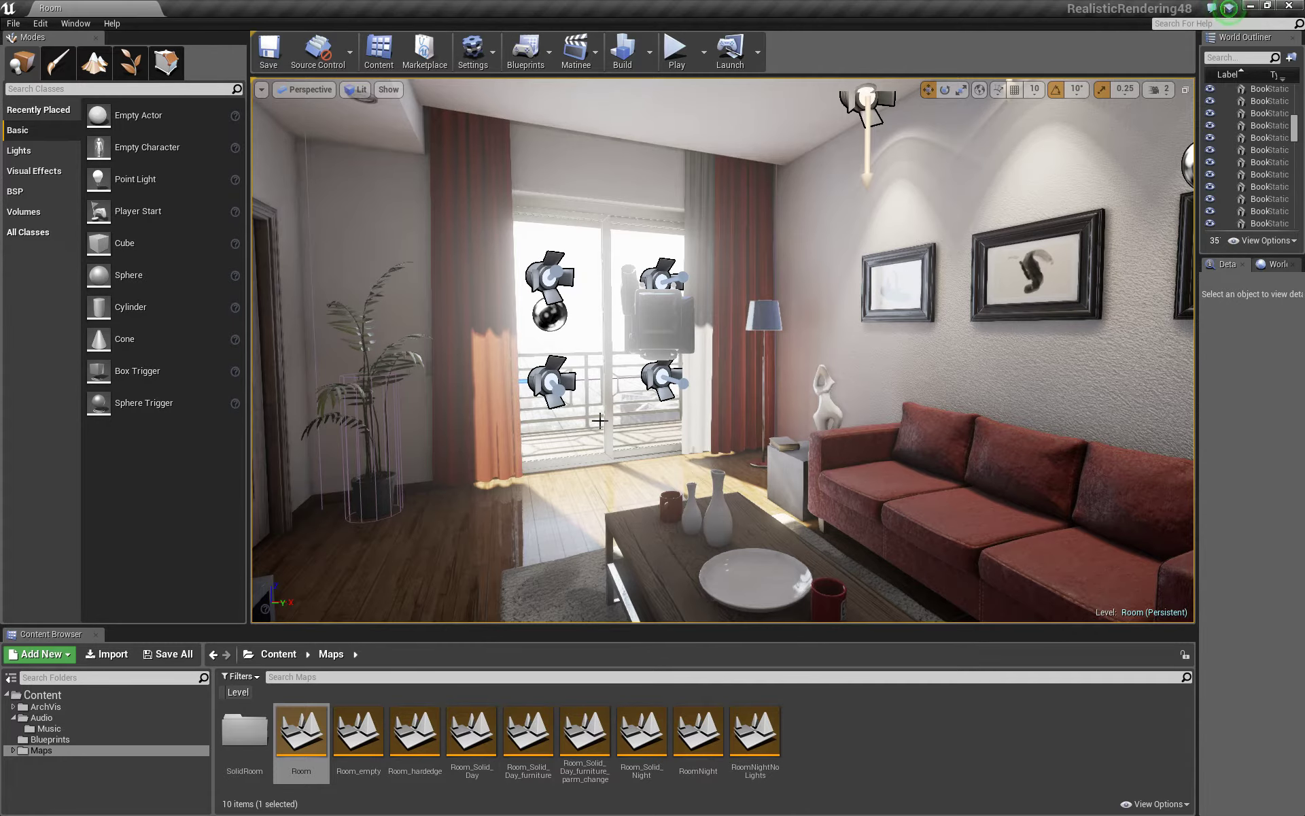
- Fly the camera up to the balcony window and select the SlidingDoors7 actor to show its details
right_click_drag(588, 429, 520, 394)
key("w")
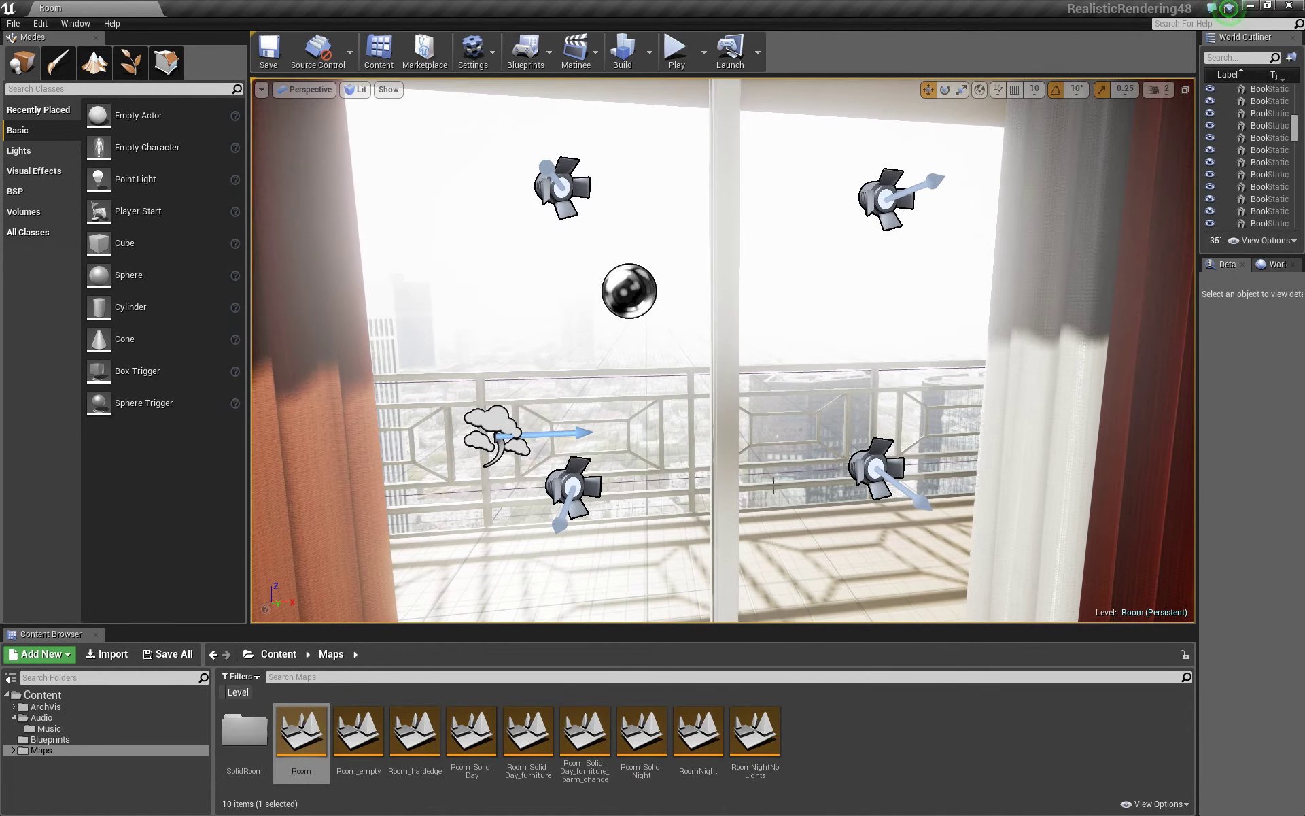
left_click(886, 304)
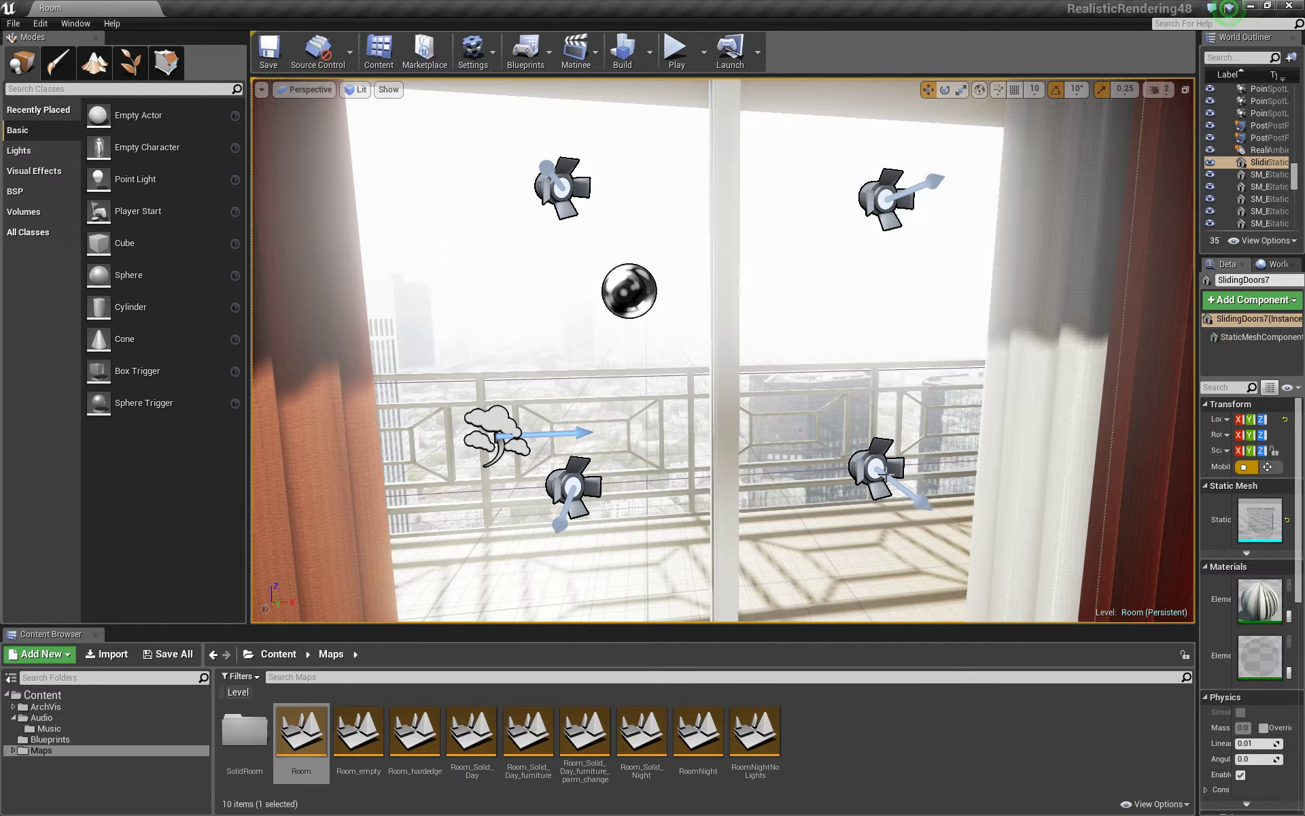
middle_click_drag(939, 533, 750, 509)
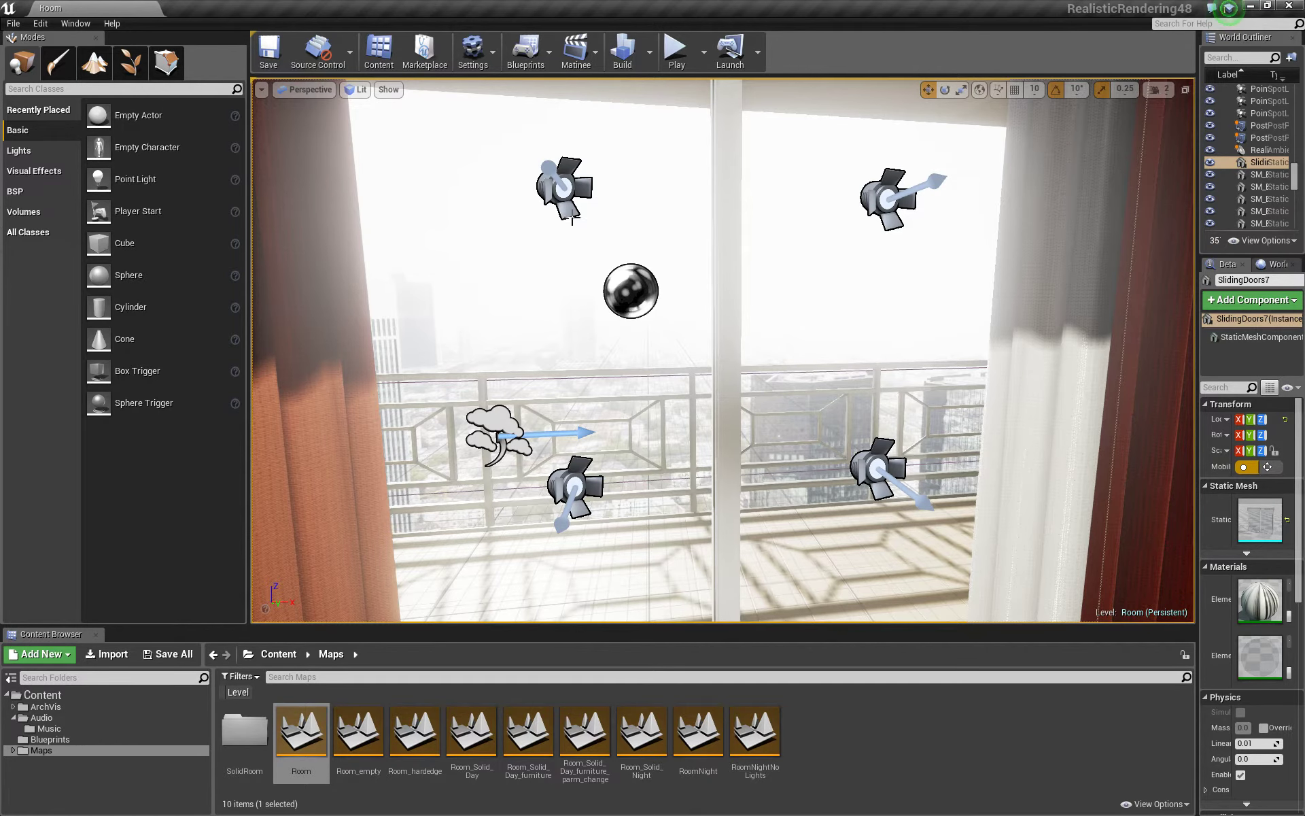
- Back away from the balcony window and turn toward the picture wall and its ceiling spotlight
left_click_drag(572, 219, 572, 296)
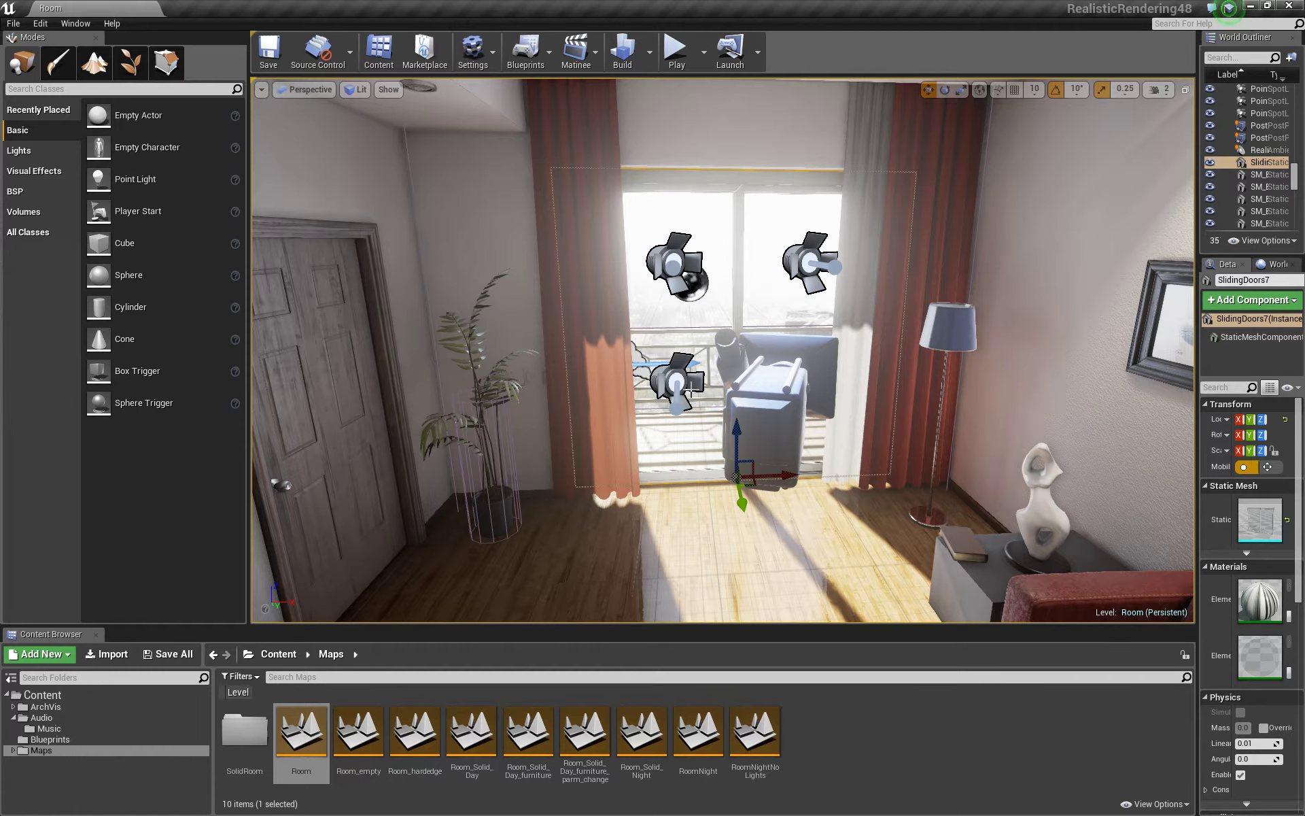
mouse_move(703, 355)
left_mouse_down()
mouse_move(673, 306)
mouse_move(748, 299)
mouse_move(680, 293)
mouse_move(700, 350)
left_mouse_up()
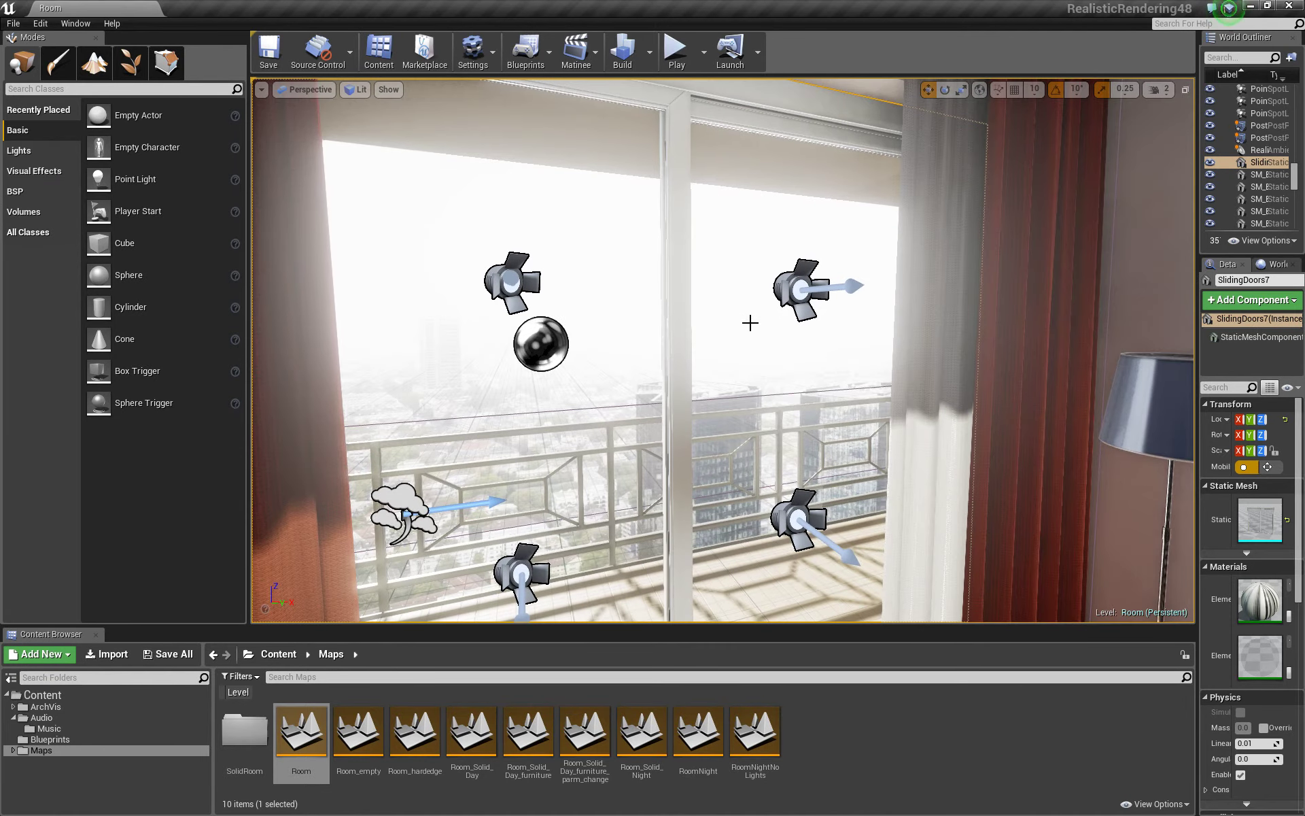
left_click_drag(772, 303, 769, 282)
right_click_drag(769, 282, 908, 228)
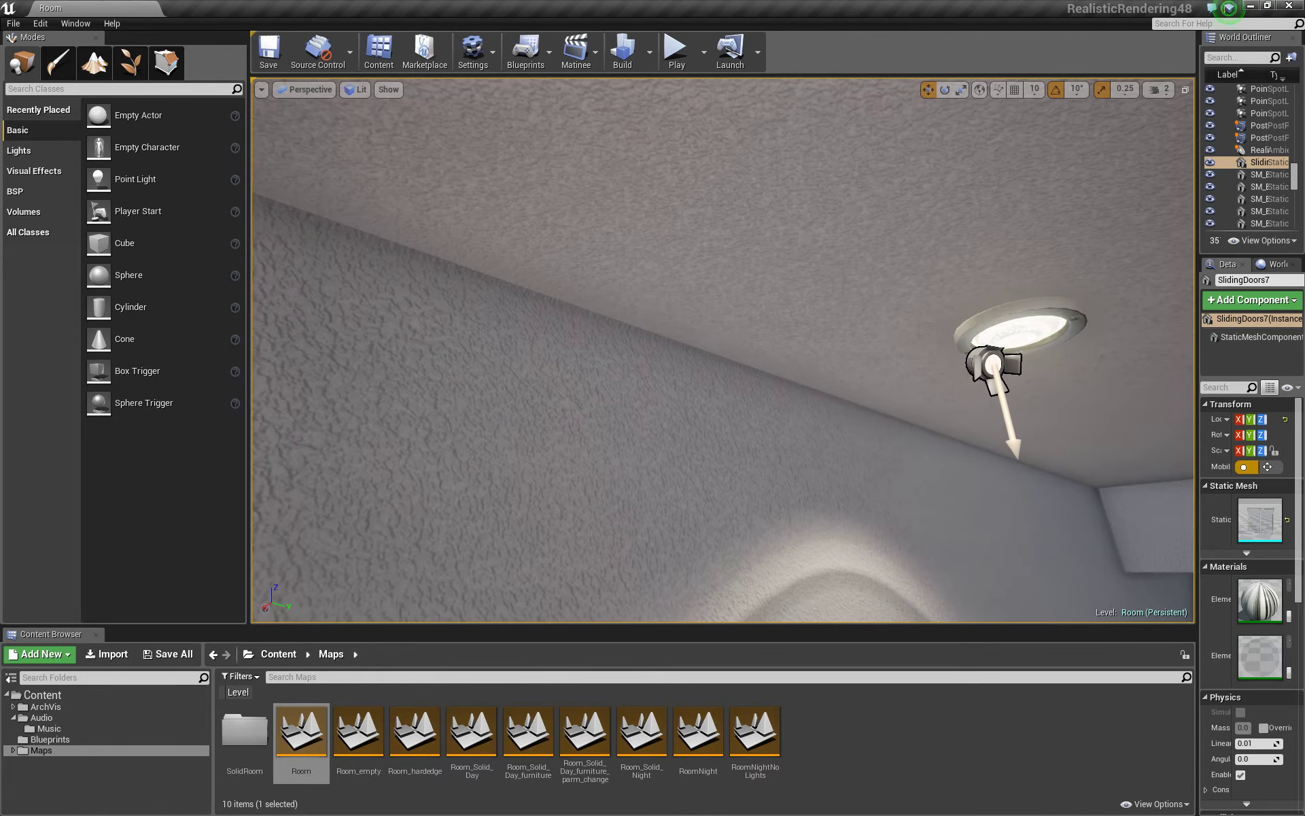
- Select WallPiece124, then switch the selection to WallPiece430 beside the door frame
left_click(568, 319)
right_click_drag(568, 320, 478, 276)
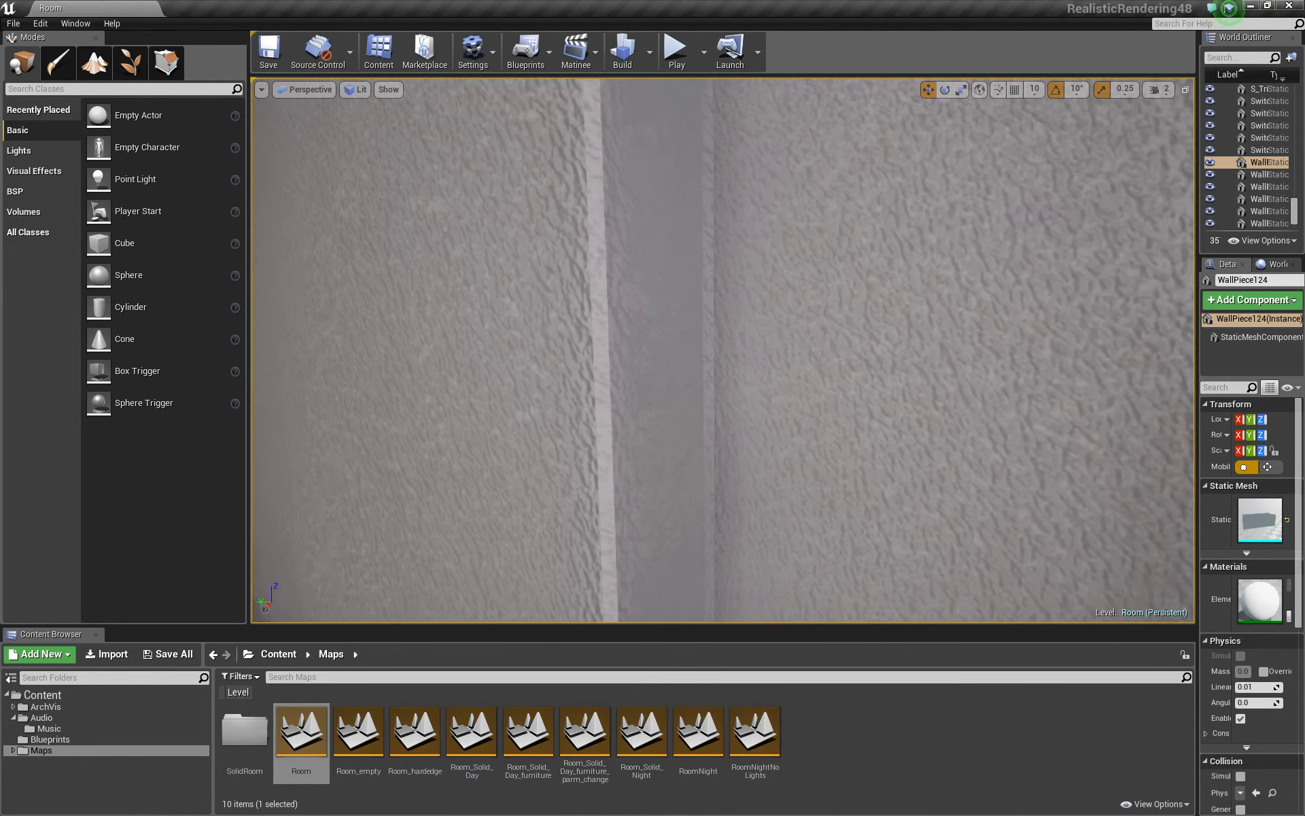
left_click(587, 358)
right_click_drag(591, 401, 619, 231)
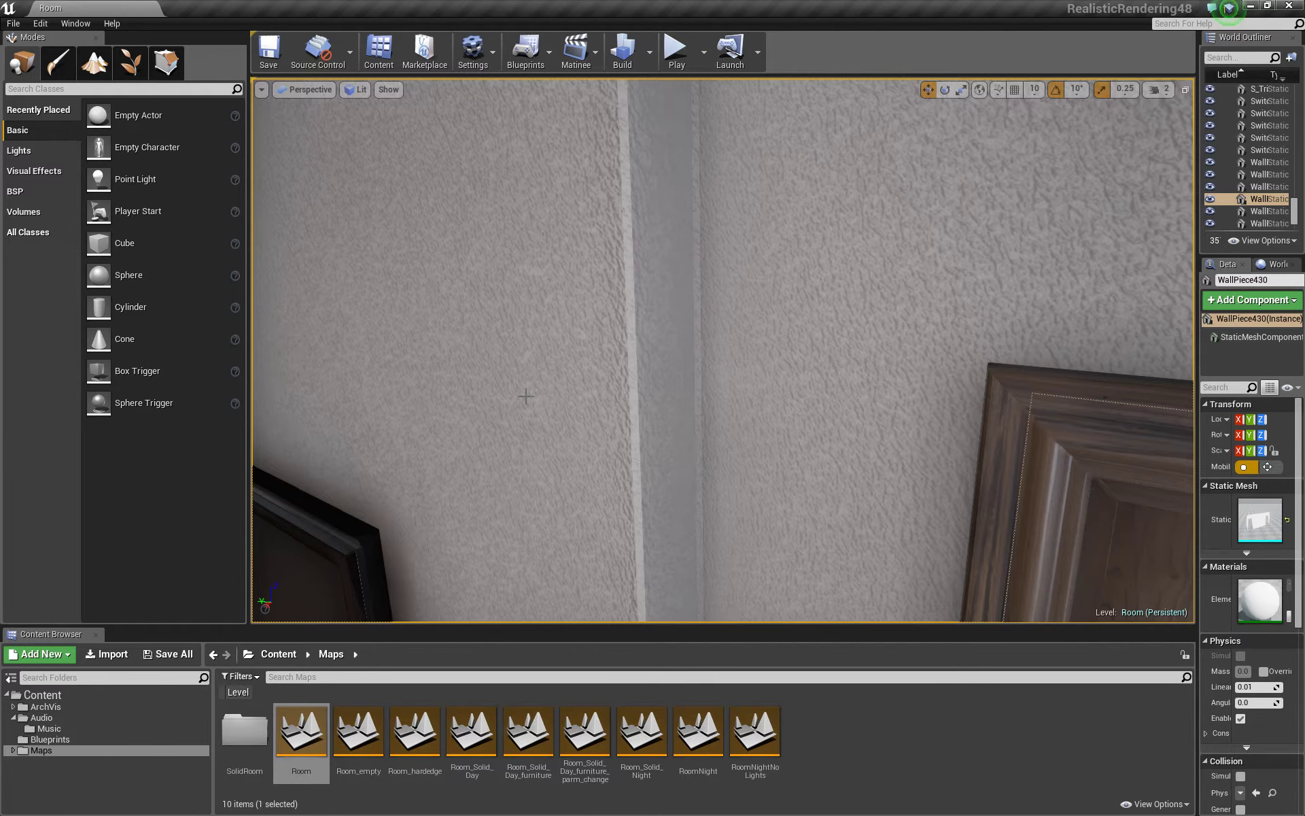
- Turn the view from the wall corner toward the window and spotlit picture frames above the sofa
right_click_drag(526, 396, 435, 425)
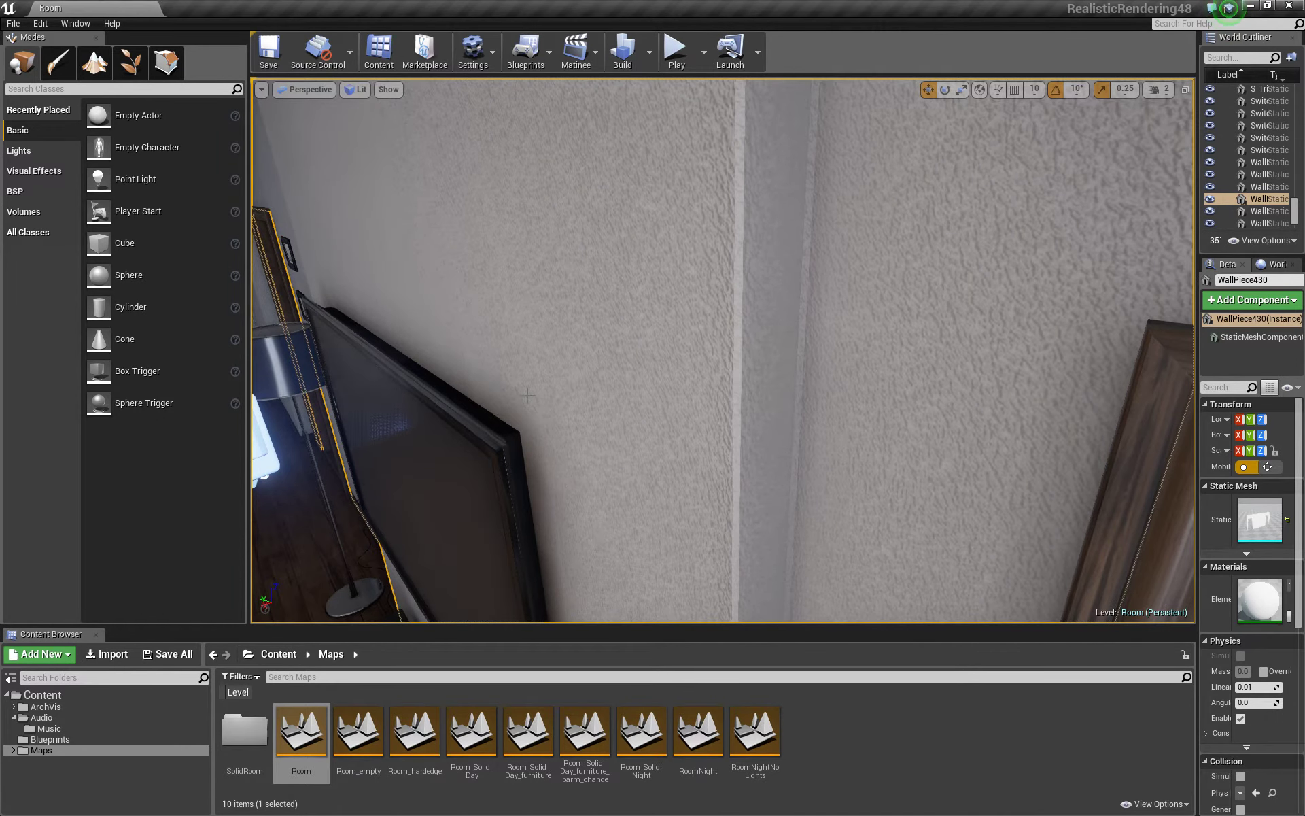
mouse_move(564, 378)
right_mouse_down()
mouse_move(585, 353)
mouse_move(571, 378)
right_mouse_up()
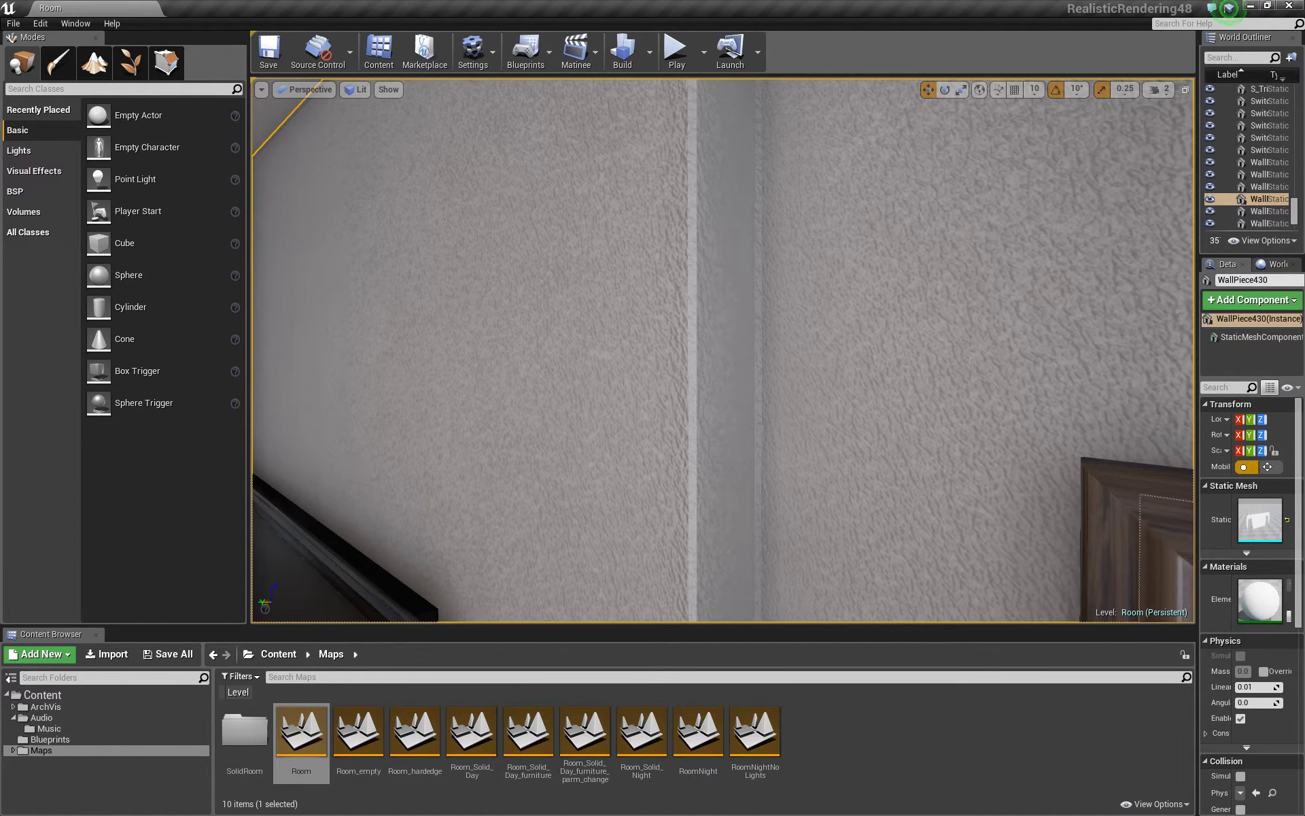
key("Right")
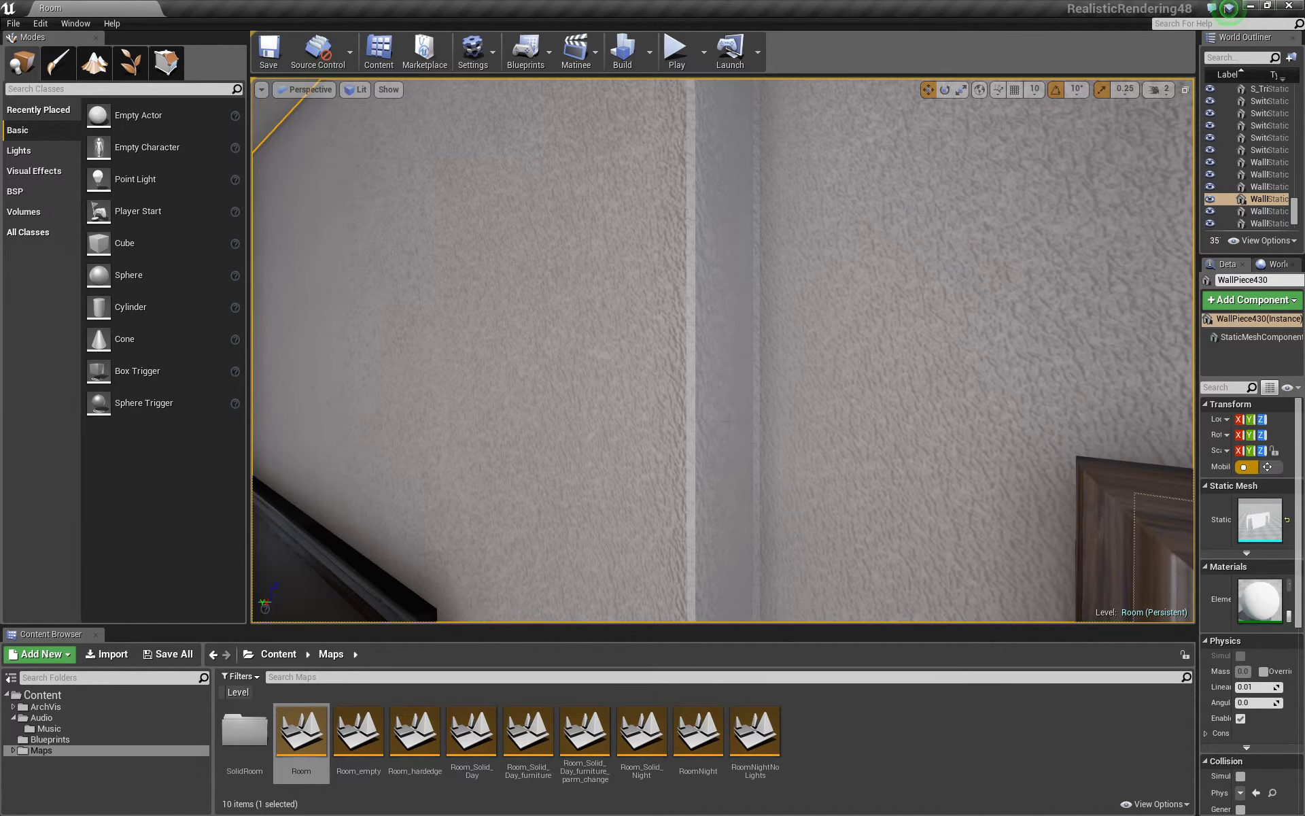
key("Left")
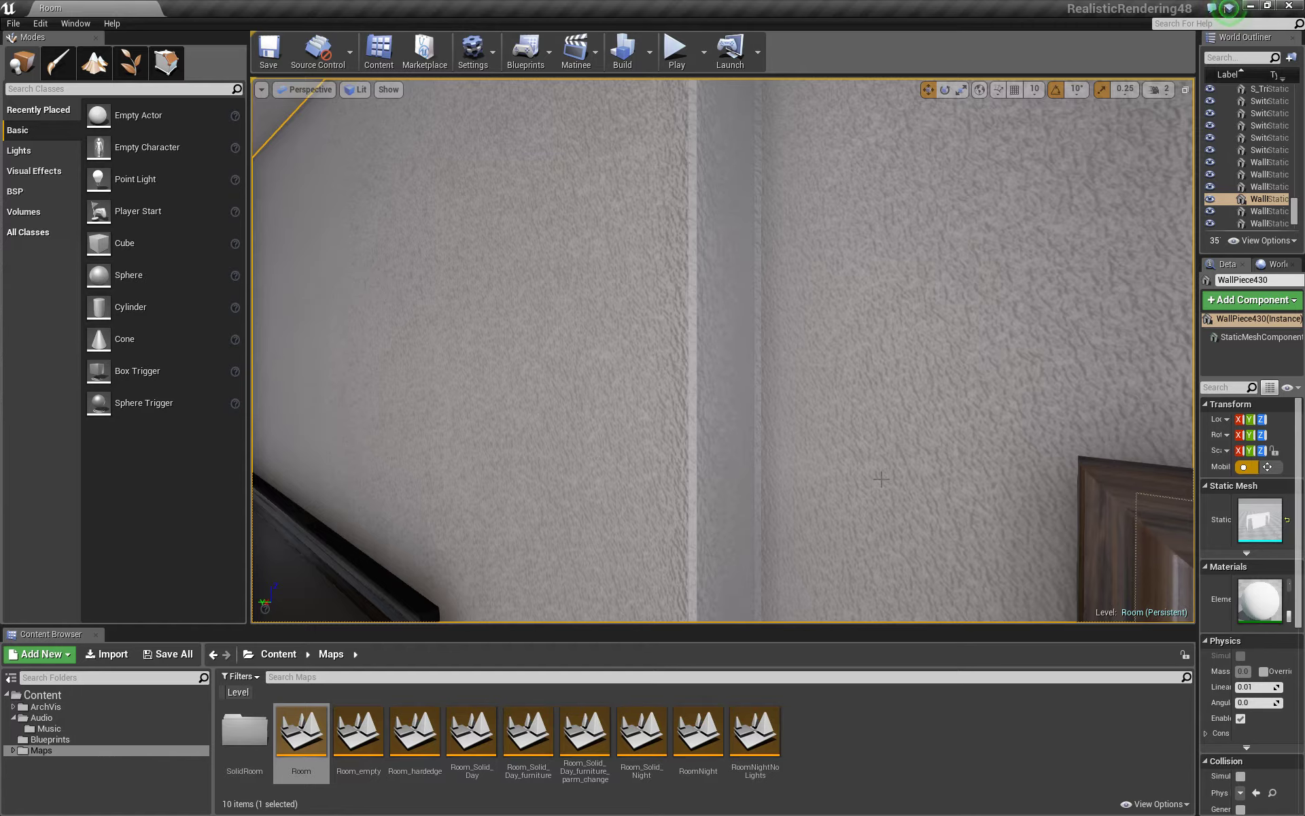
mouse_move(803, 367)
right_mouse_down()
mouse_move(645, 394)
mouse_move(673, 394)
mouse_move(747, 384)
mouse_move(758, 360)
mouse_move(469, 378)
mouse_move(490, 367)
mouse_move(788, 380)
right_mouse_up()
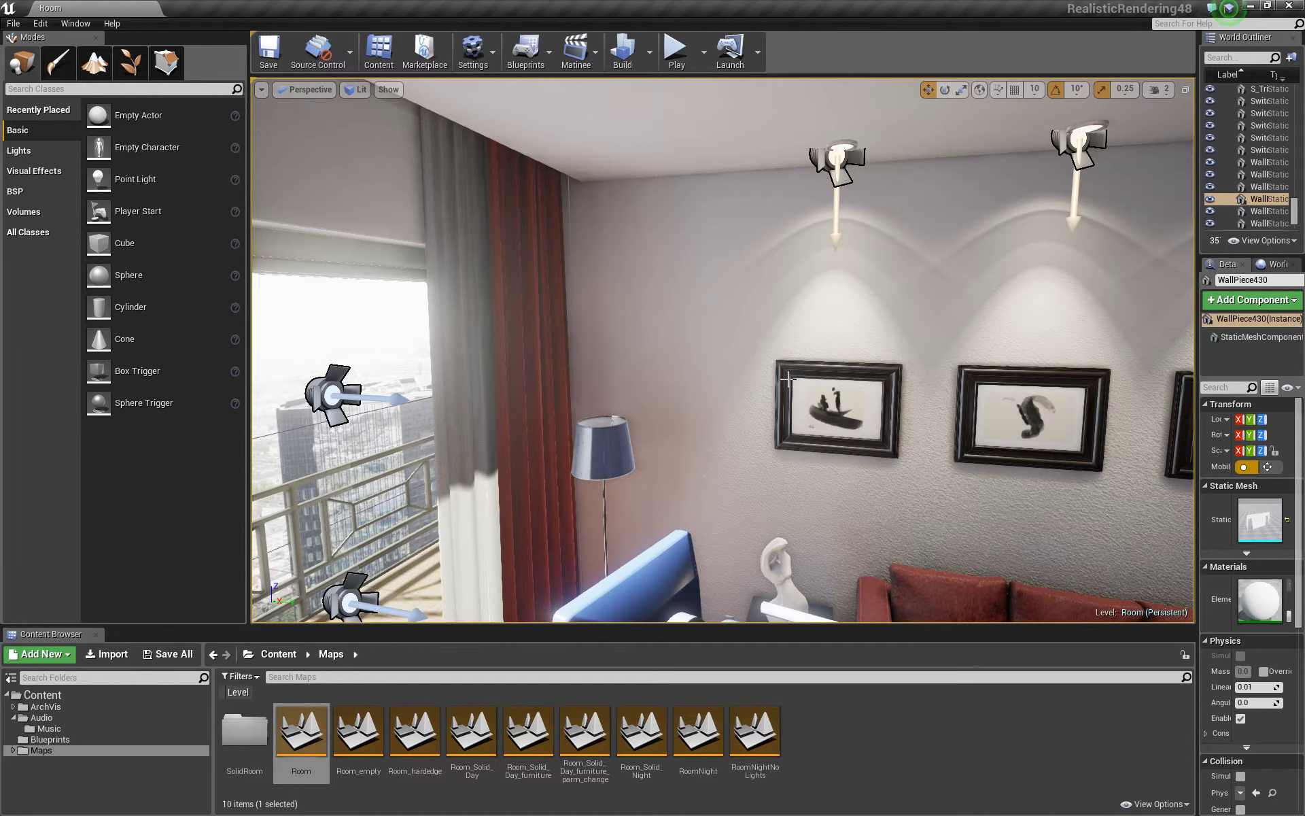
- Turn to the lit picture wall and select the cabinet vases and the wall behind them
right_click_drag(787, 380, 779, 369)
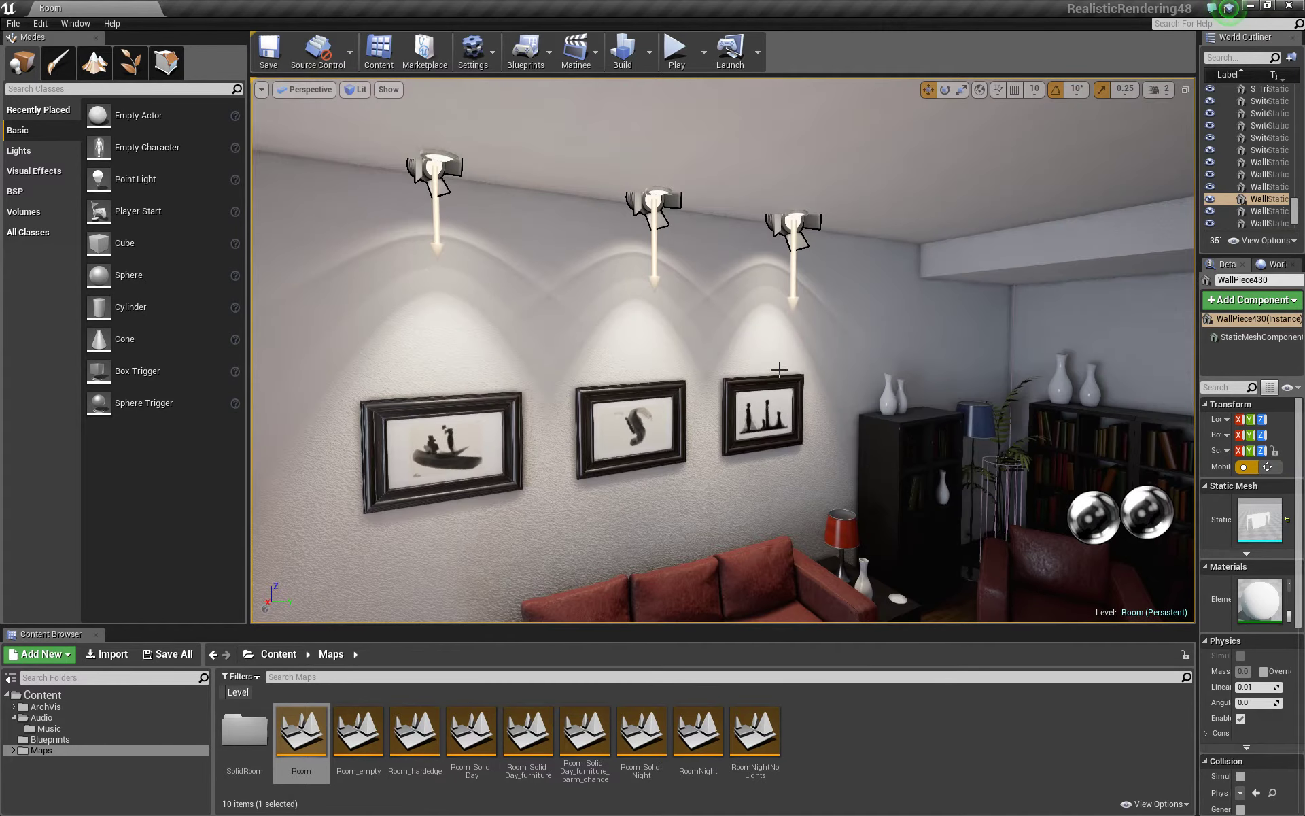
mouse_move(639, 402)
right_mouse_down()
mouse_move(670, 400)
mouse_move(637, 401)
right_mouse_up()
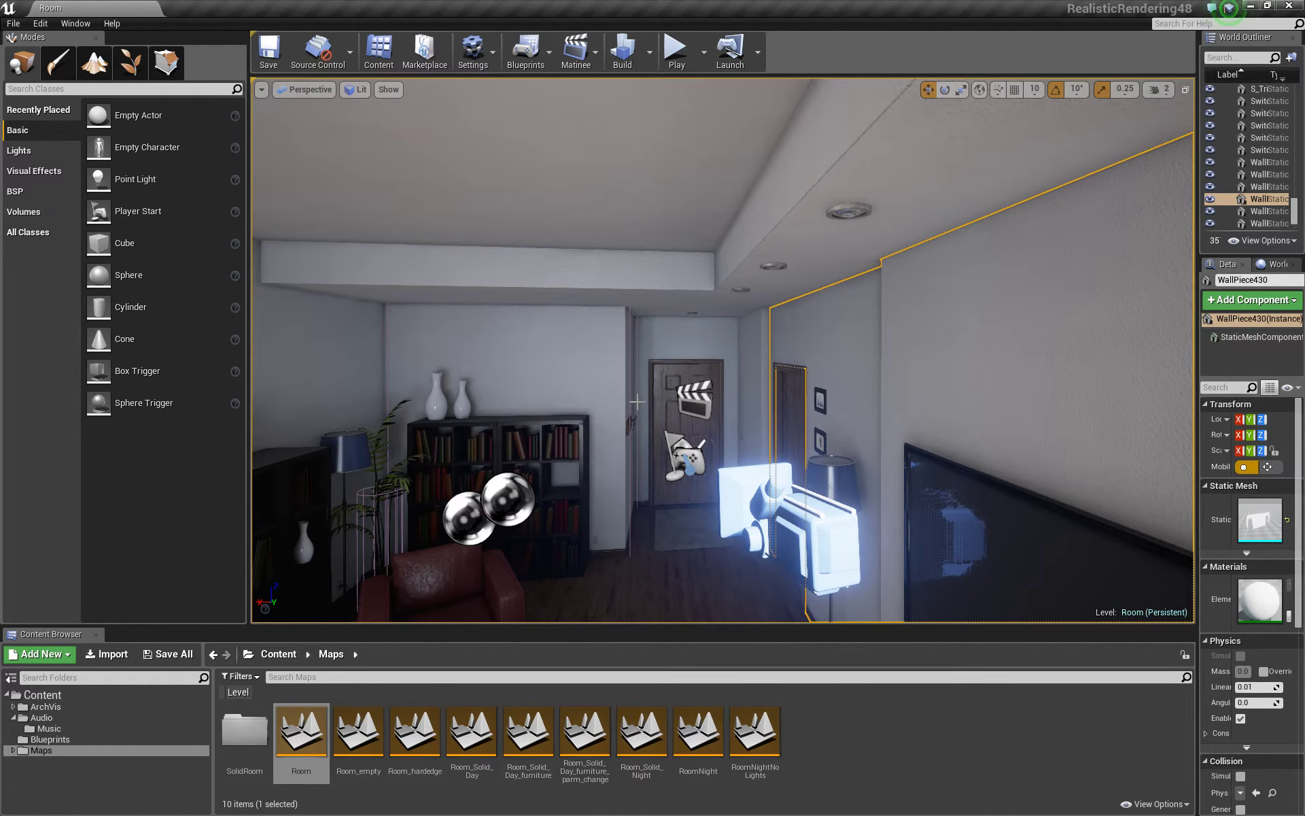
right_click_drag(637, 402, 642, 371)
left_click(641, 384)
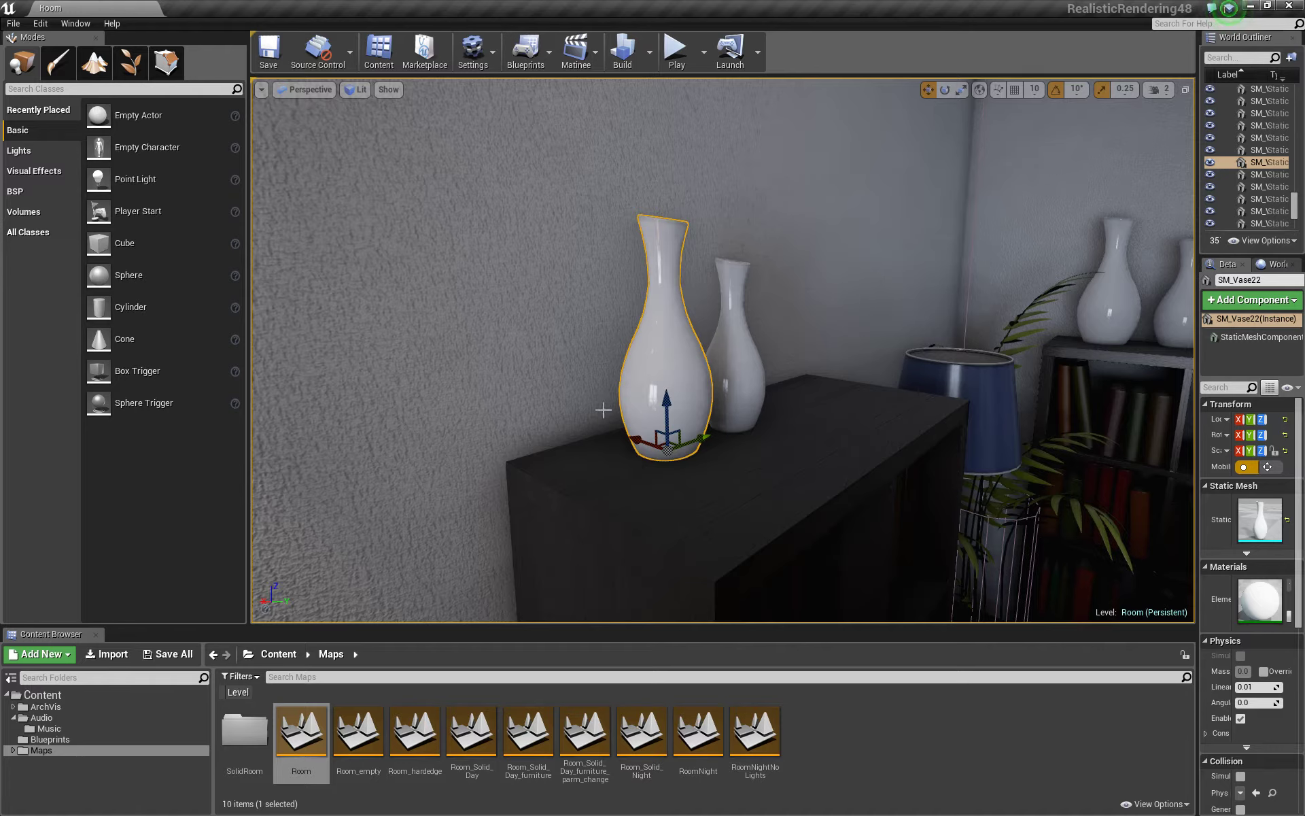
left_click(589, 378)
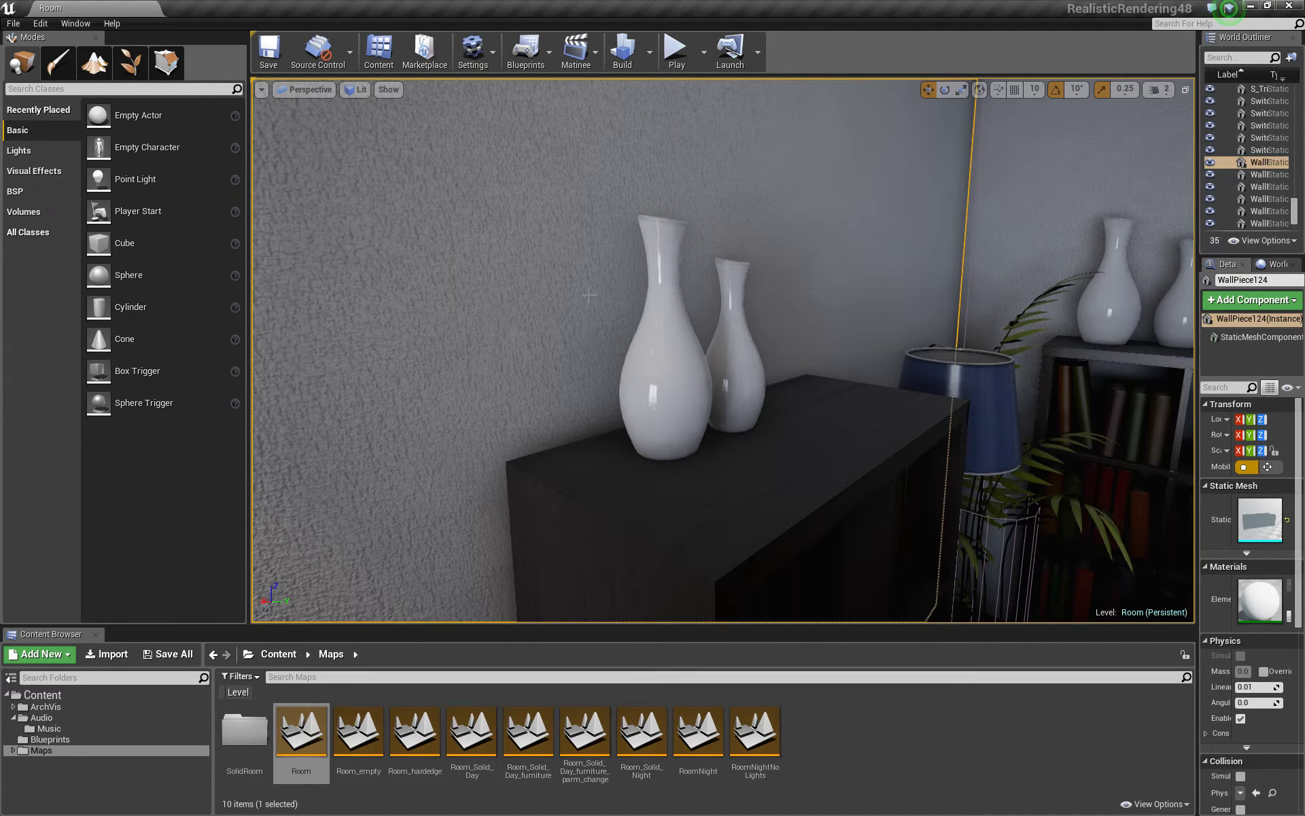
left_click(656, 351)
right_click_drag(735, 438, 796, 462)
left_click_drag(796, 462, 732, 323)
- Focus on the left wall piece, then deselect it and fly through the living room toward the hallway
left_click(597, 189)
key("f")
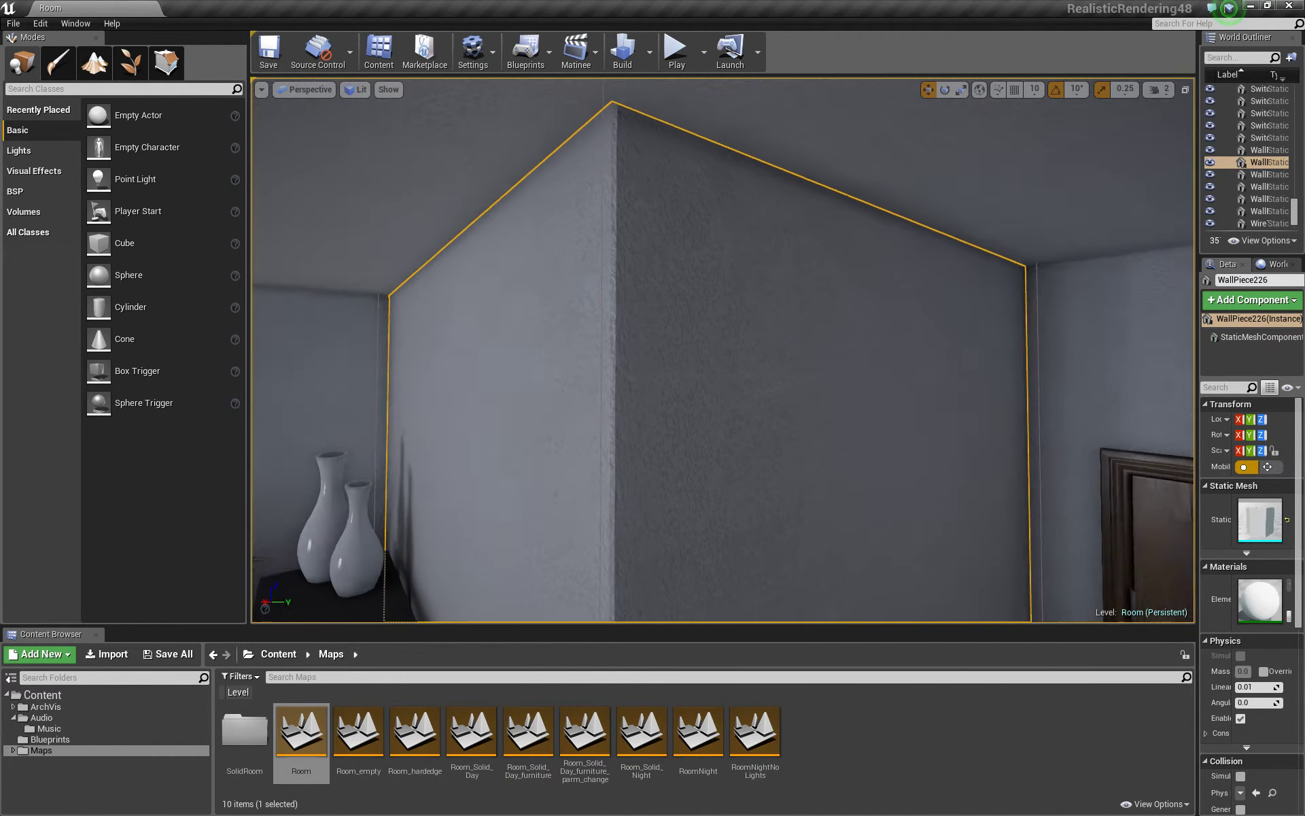
left_click_drag(751, 388, 720, 442)
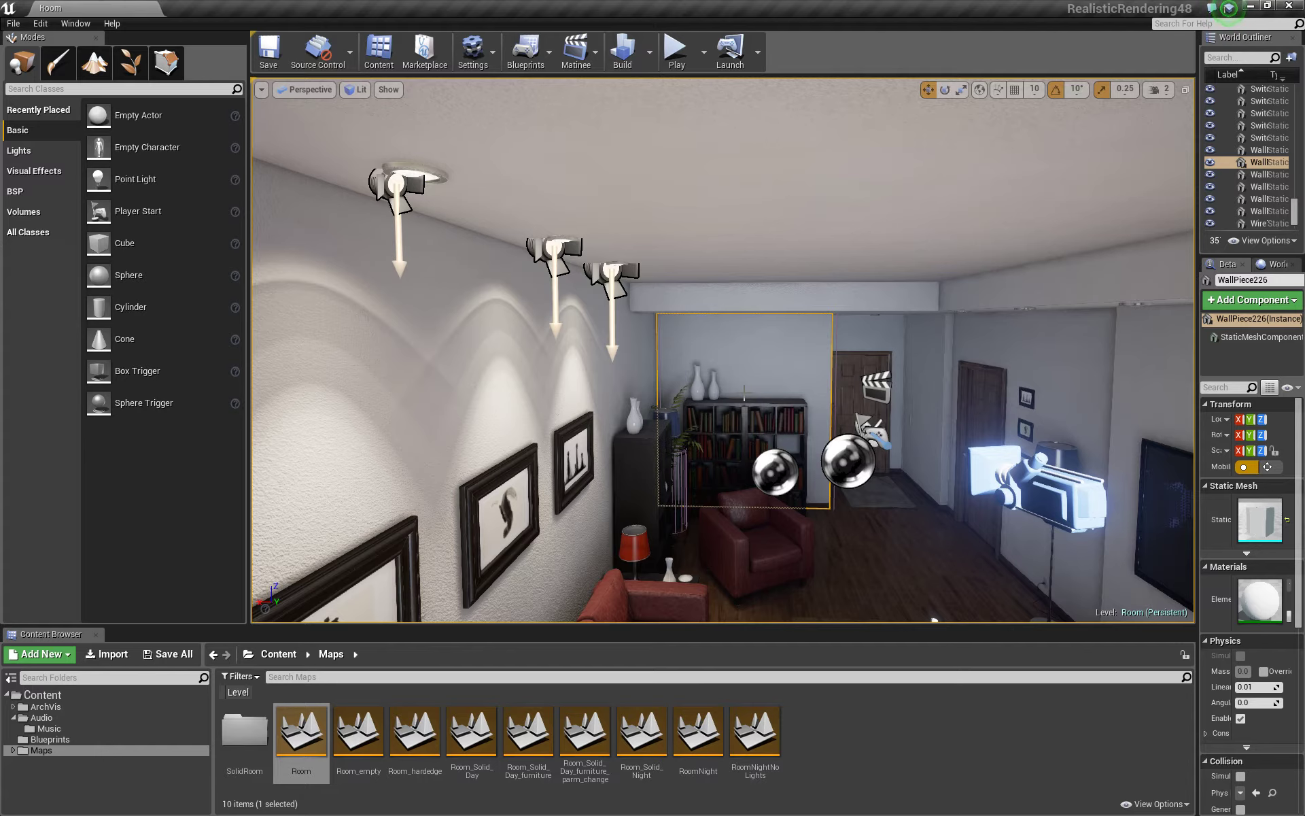
right_click_drag(722, 350, 745, 382)
key("Escape")
key("w")
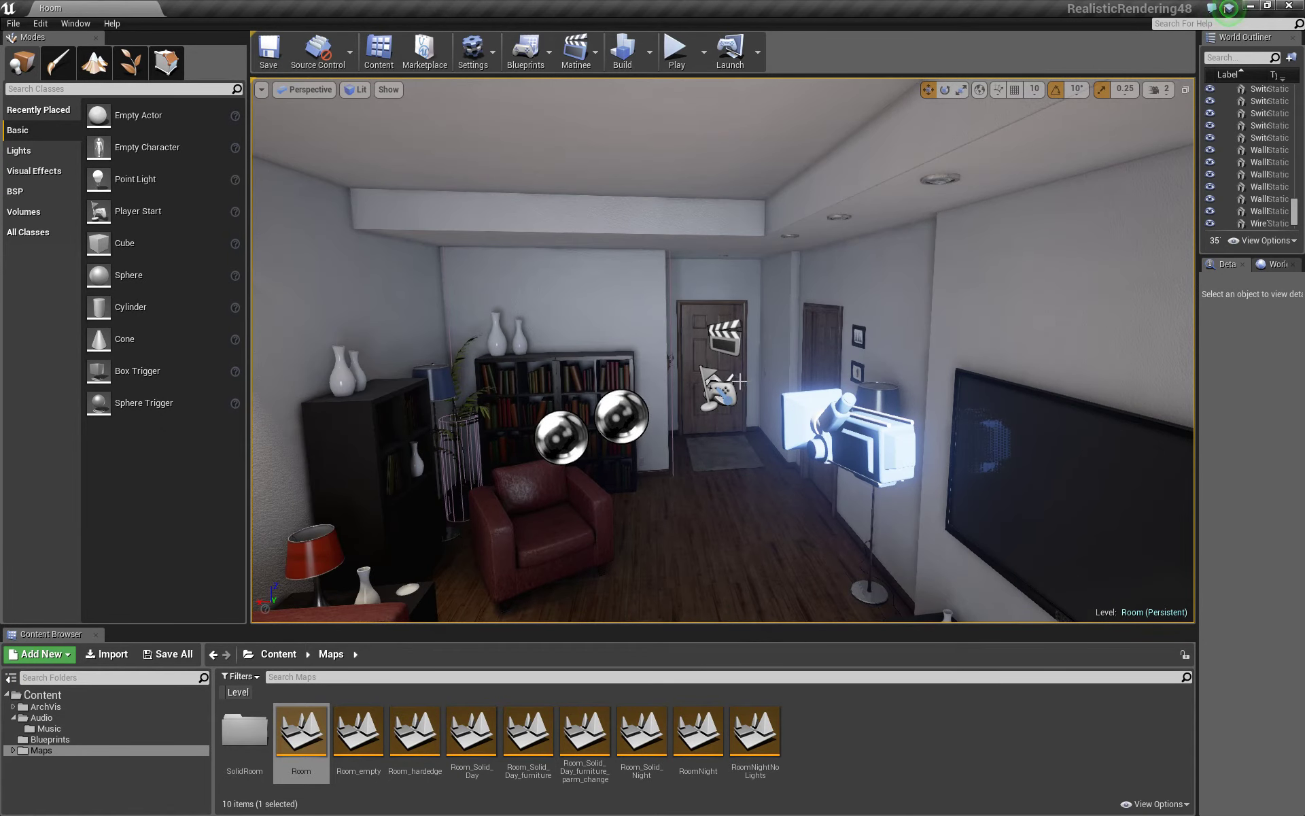
- Select the wall pieces on the left and right of the hallway door
left_click(649, 295)
right_click_drag(673, 313, 673, 312)
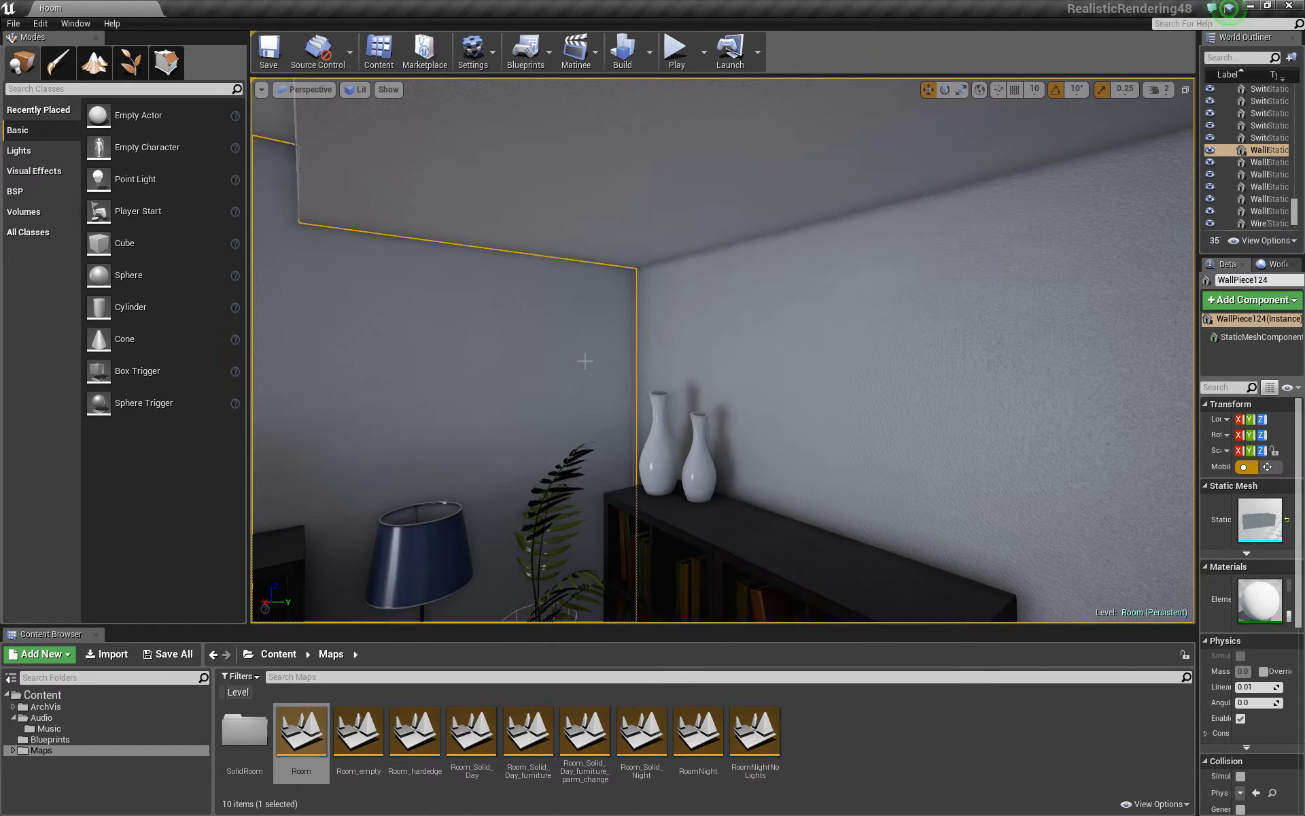
left_click(690, 246)
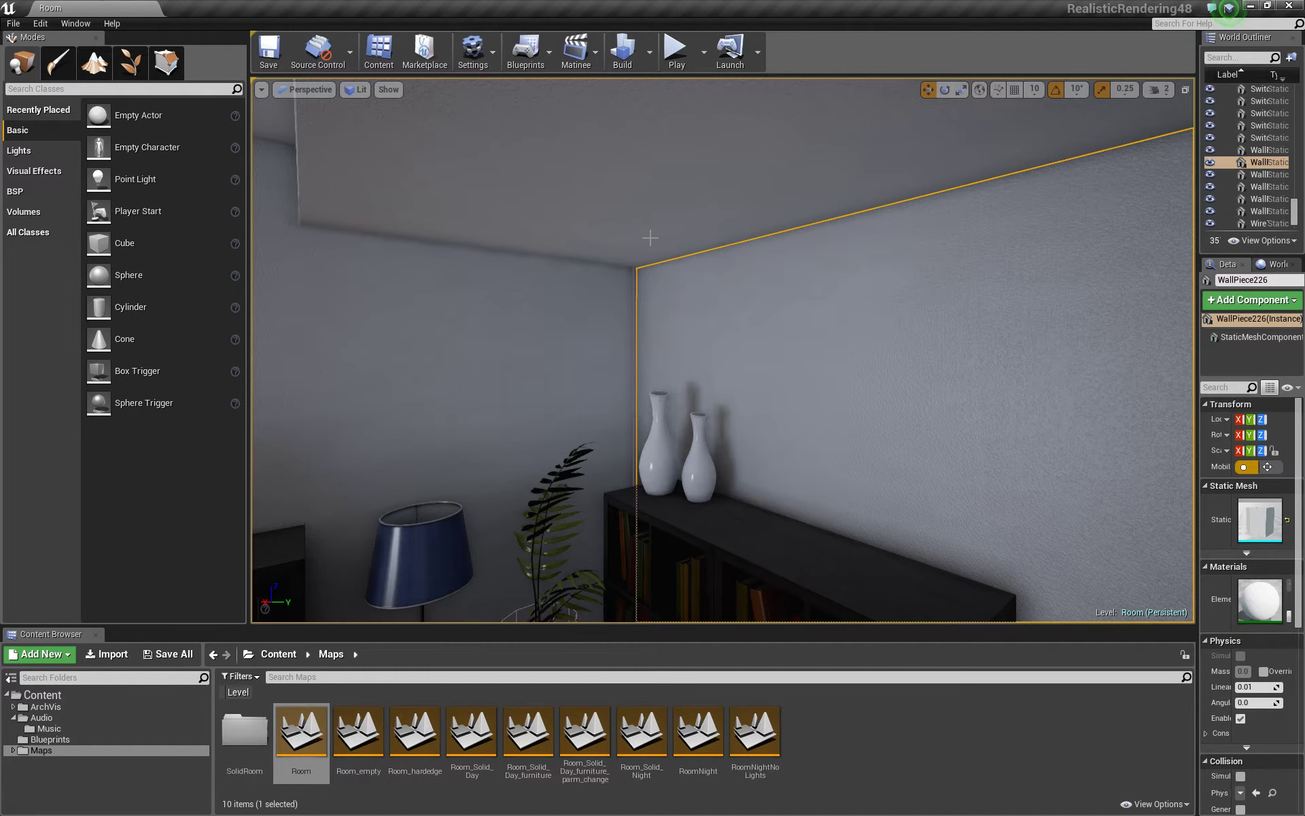
- Select the floor lamp, deselect it, and start a Play In Editor session with Alt+P
right_click_drag(583, 277, 583, 277)
left_click(552, 350)
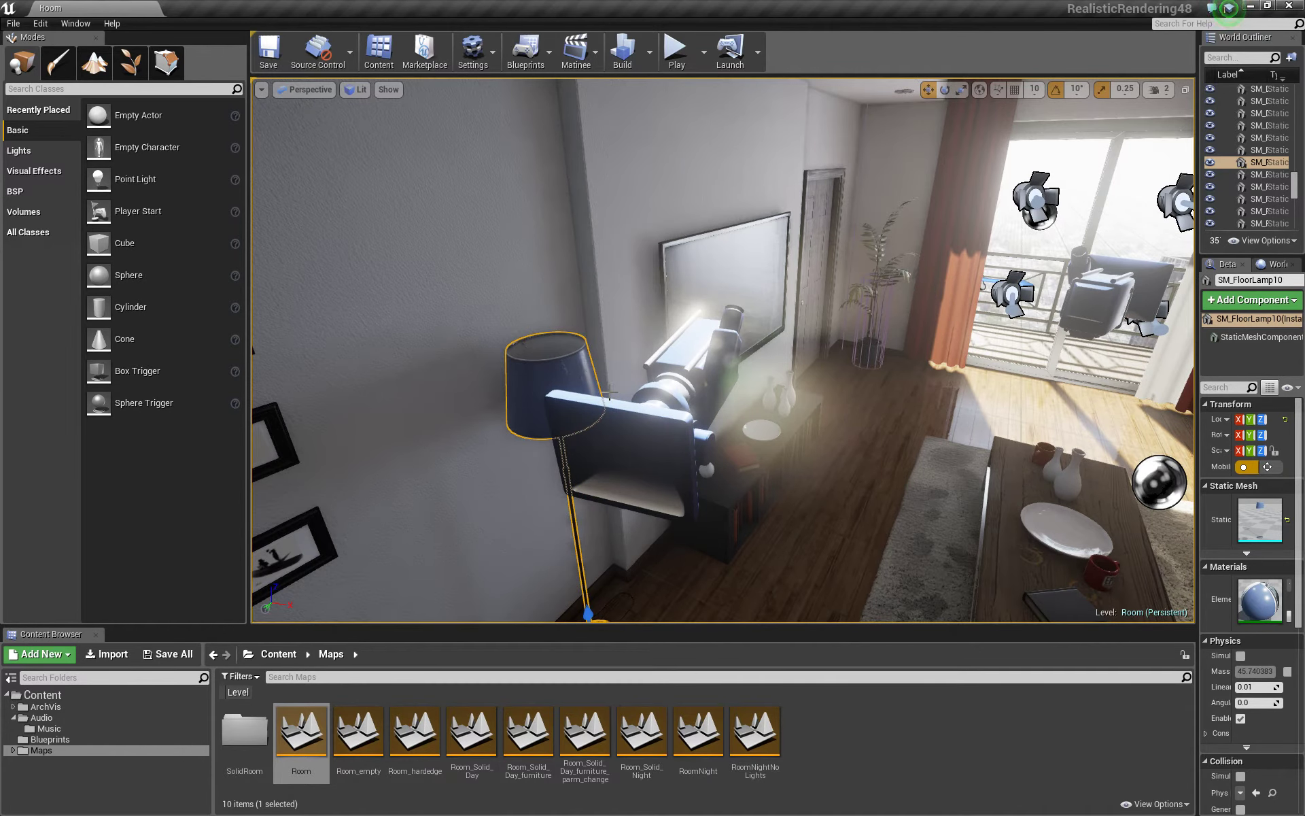
right_click_drag(611, 393, 642, 401)
key("Escape")
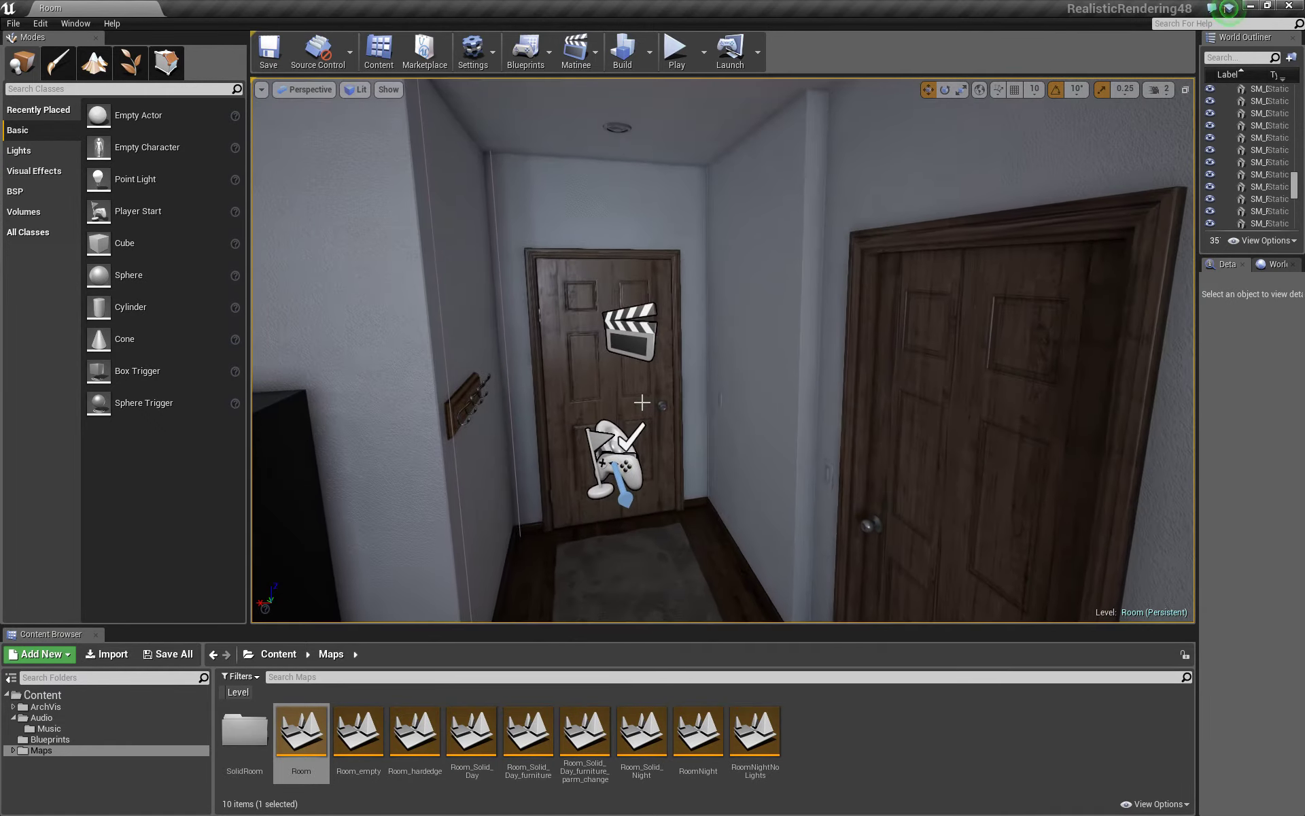
key("alt+p")
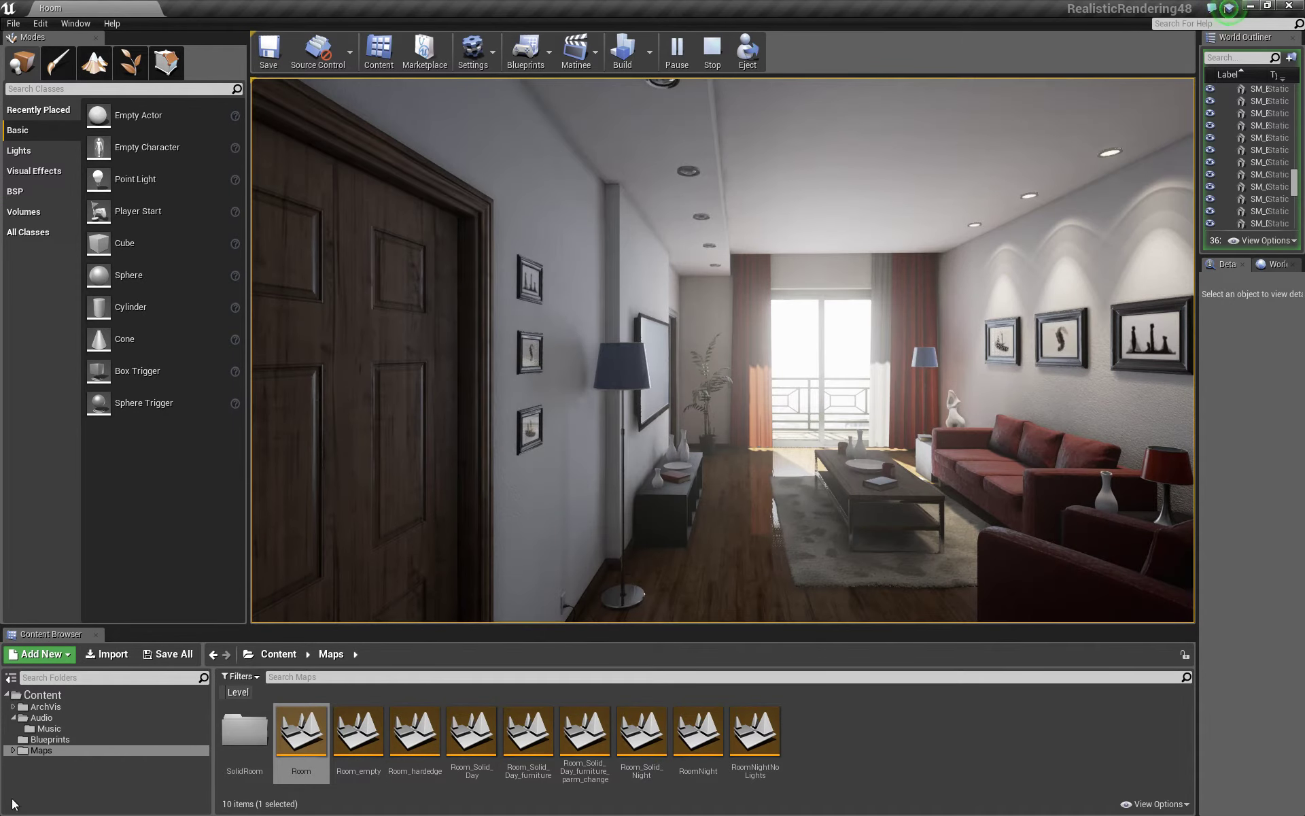
- Open the Room_empty level from the Content Browser
double_click(350, 741)
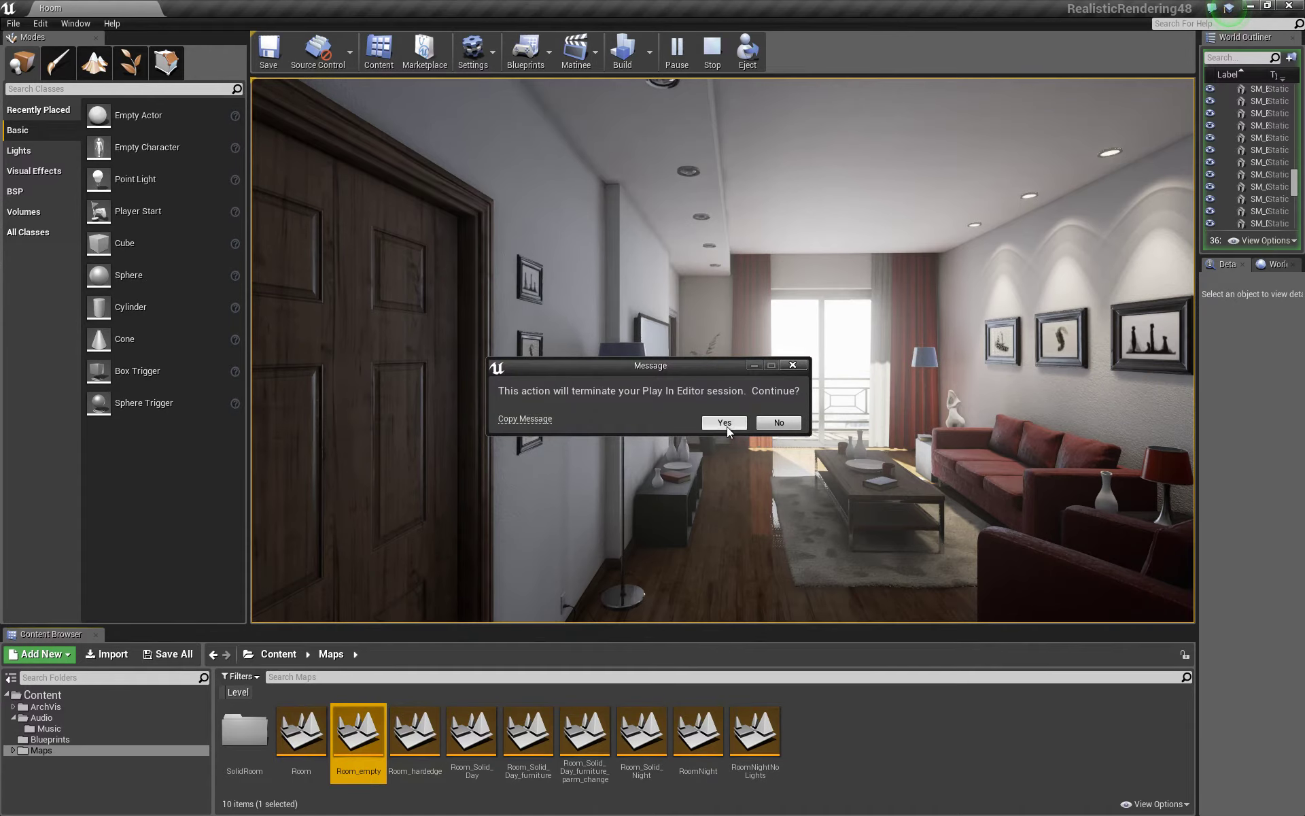
- End the running play session, dismiss the Message Log, then play-test and stop Room_empty
left_click(727, 426)
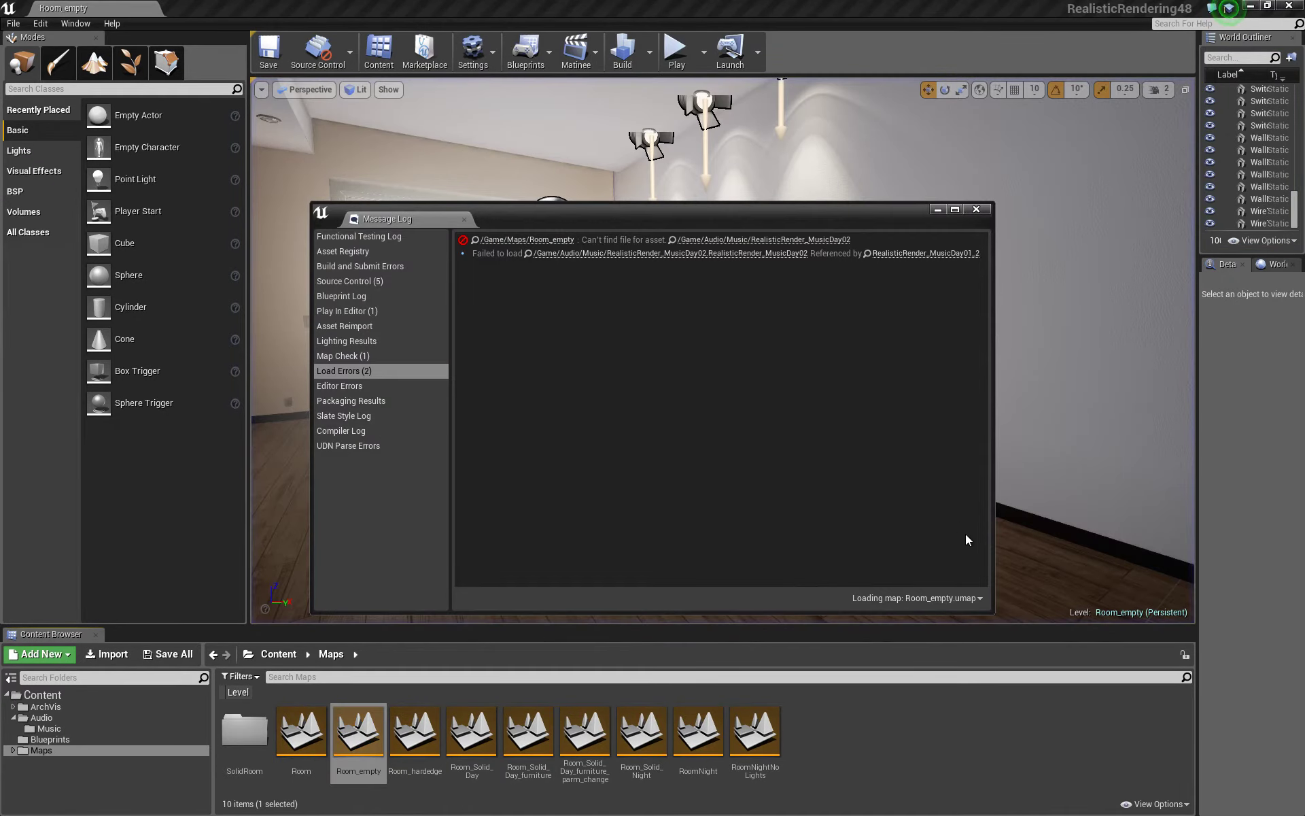
left_click(976, 209)
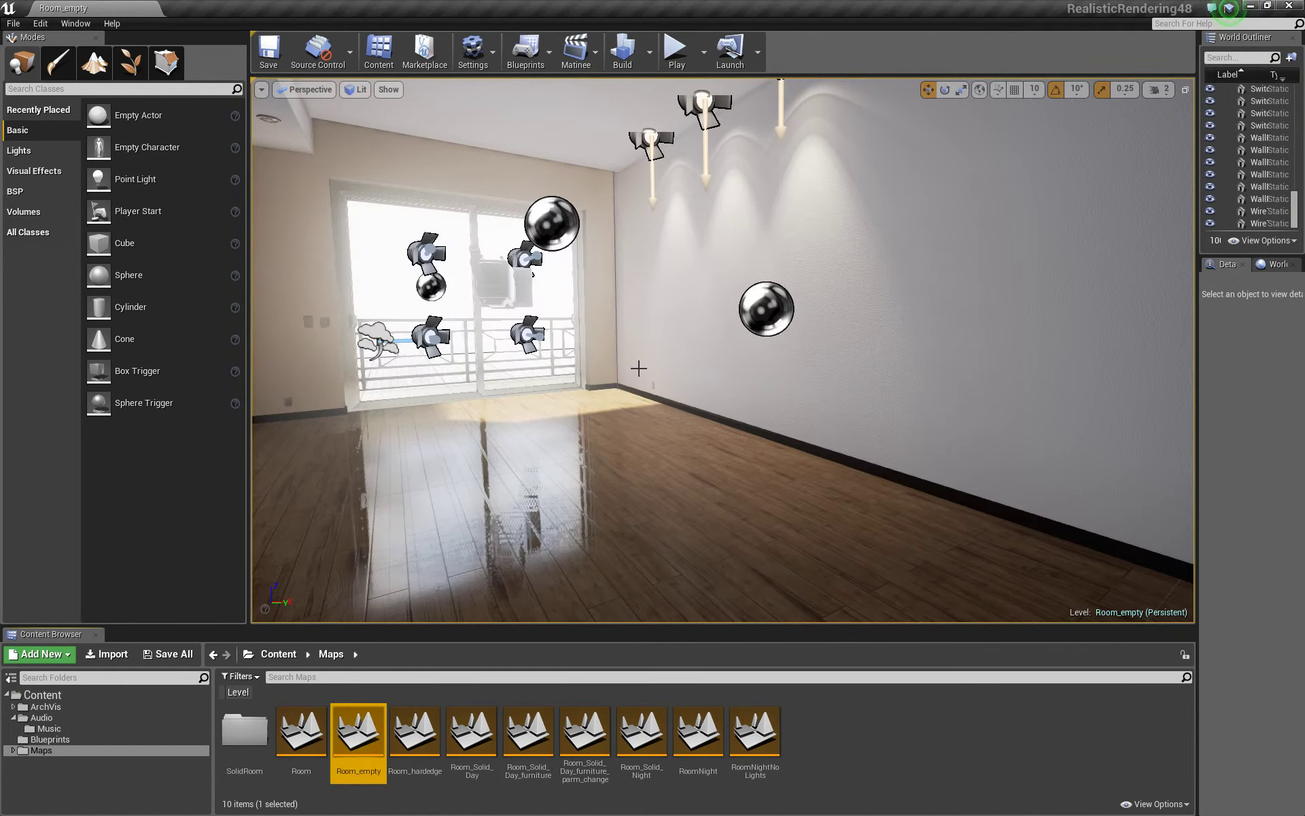
key("alt+p")
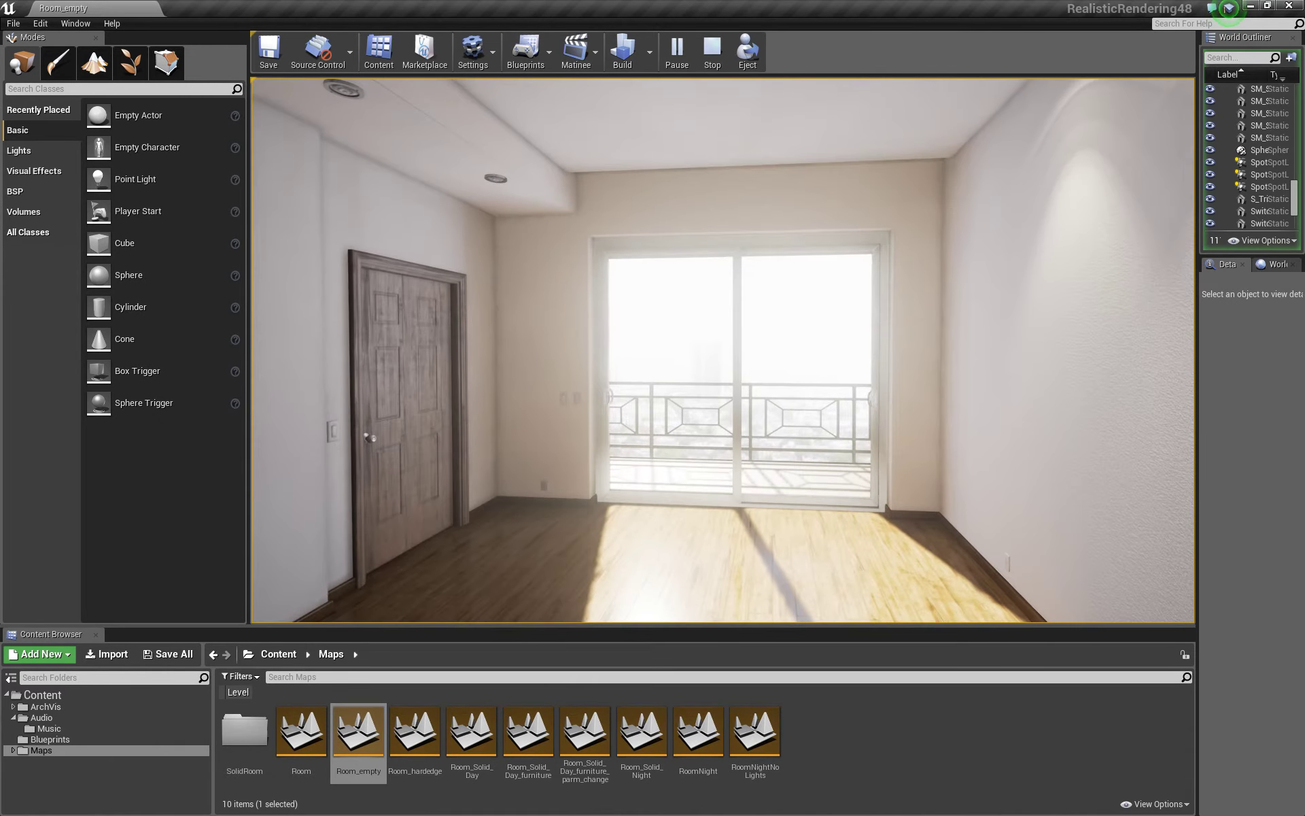
key("Escape")
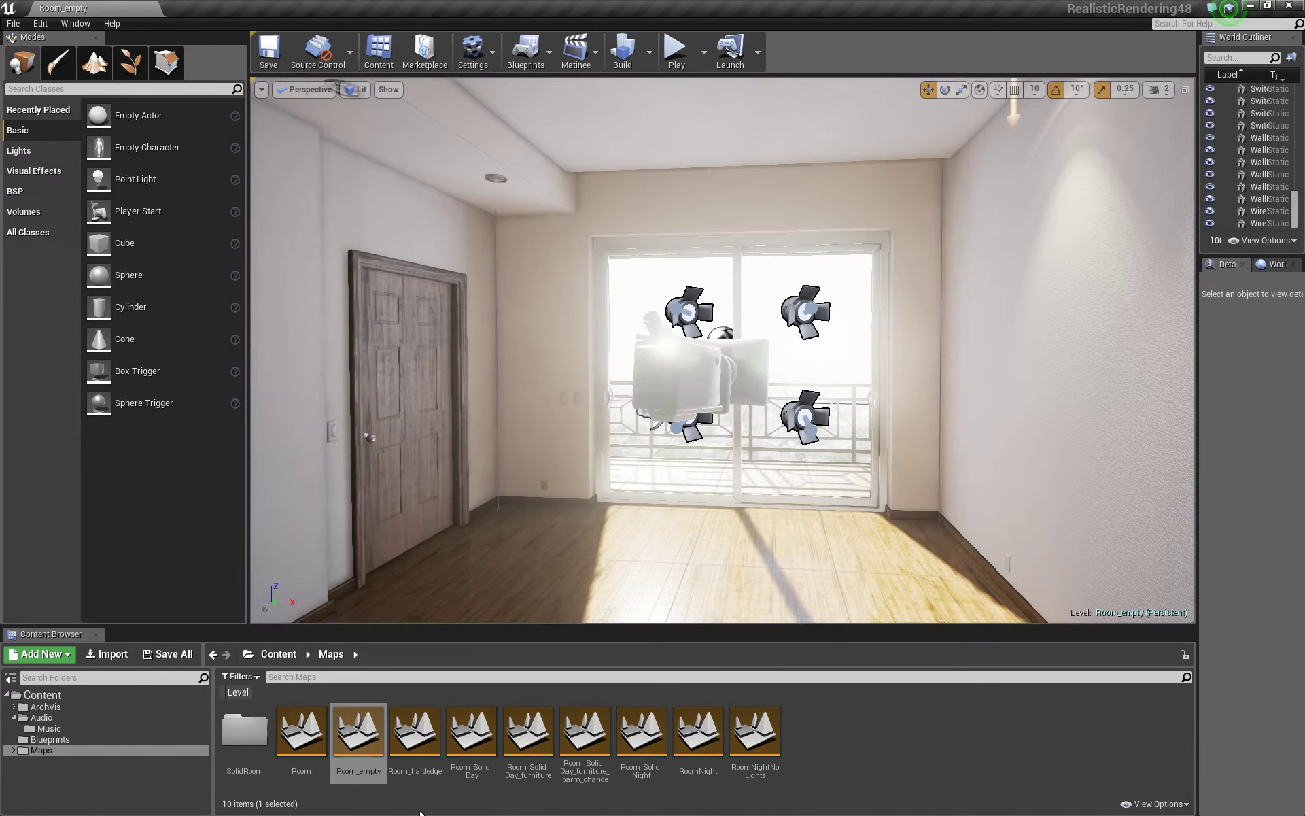
- Open the Room_Solid_Day level, dismiss the Message Log, and turn toward the room interior
left_click(483, 736)
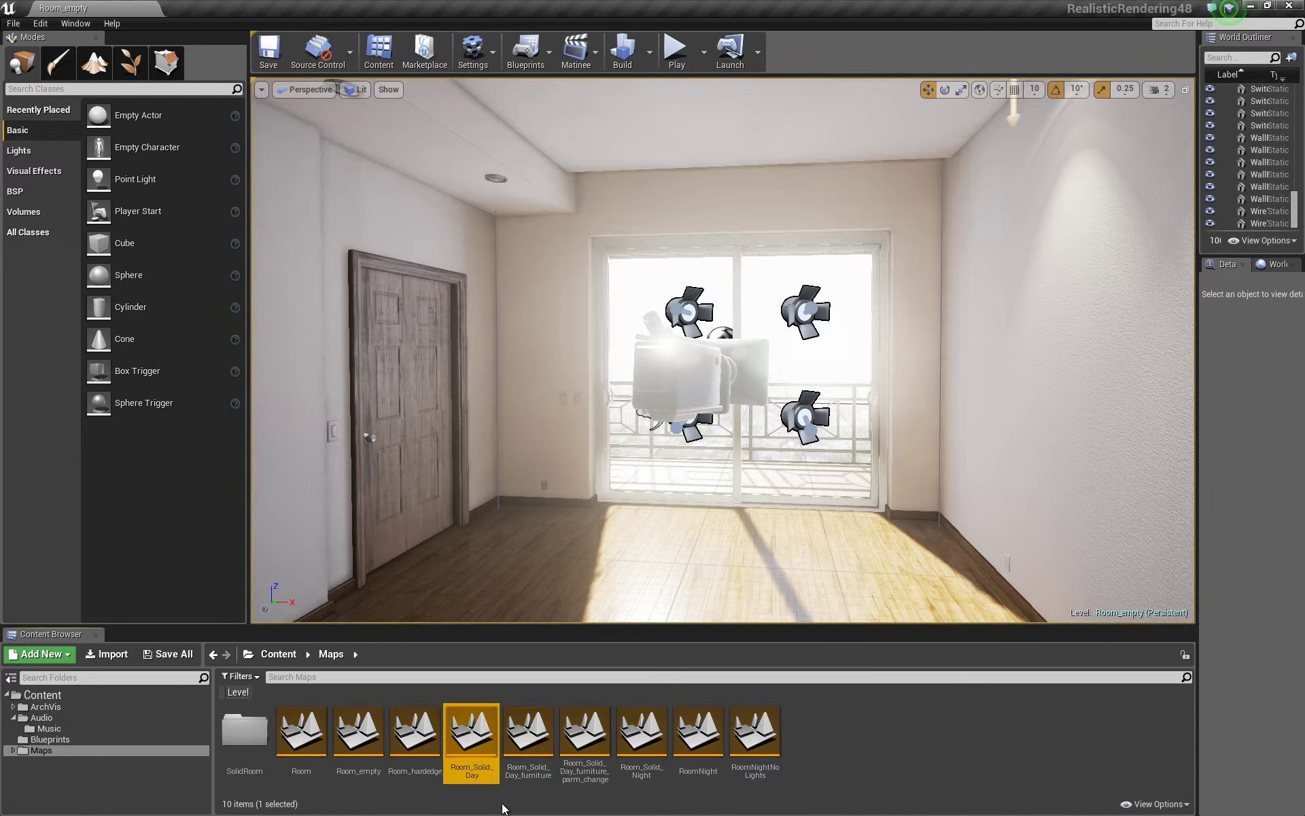
double_click(475, 741)
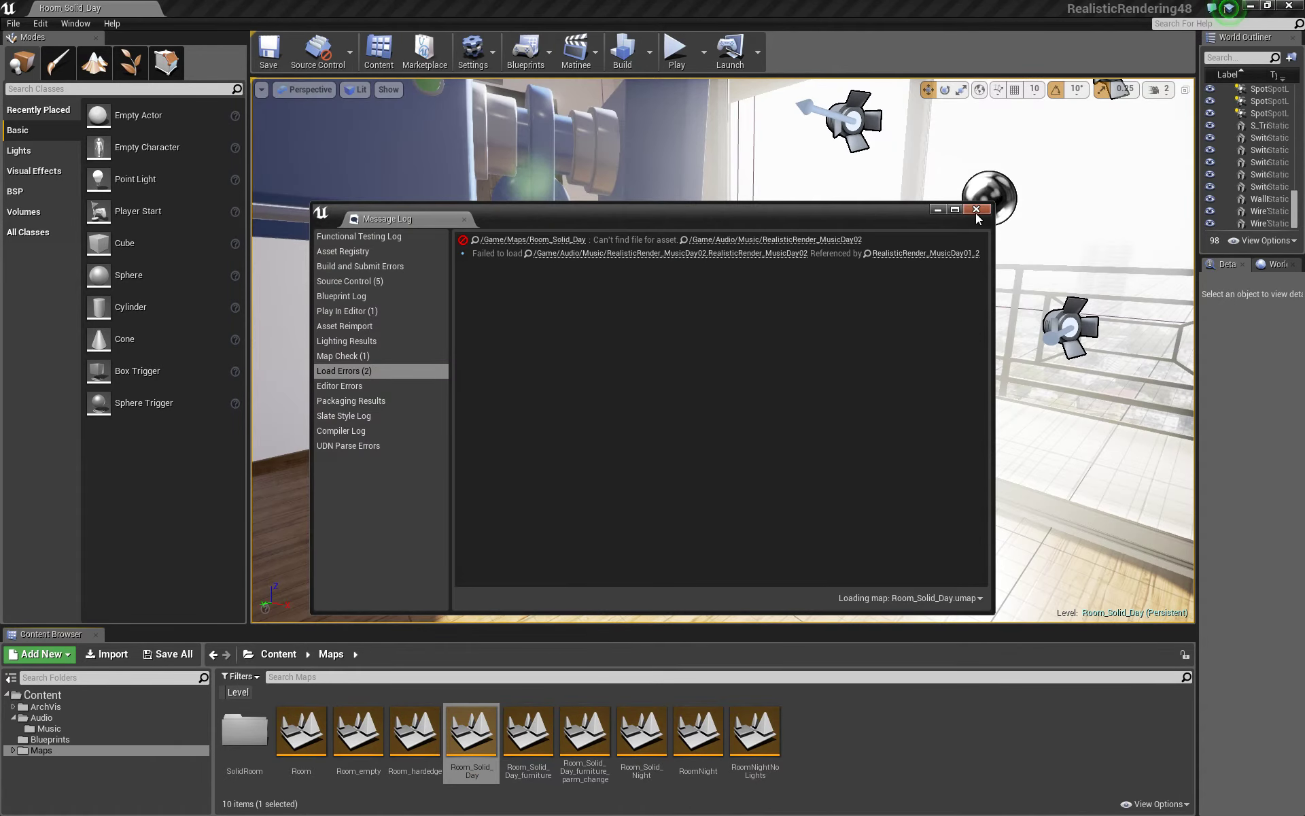
left_click(977, 208)
right_click_drag(954, 226, 742, 340)
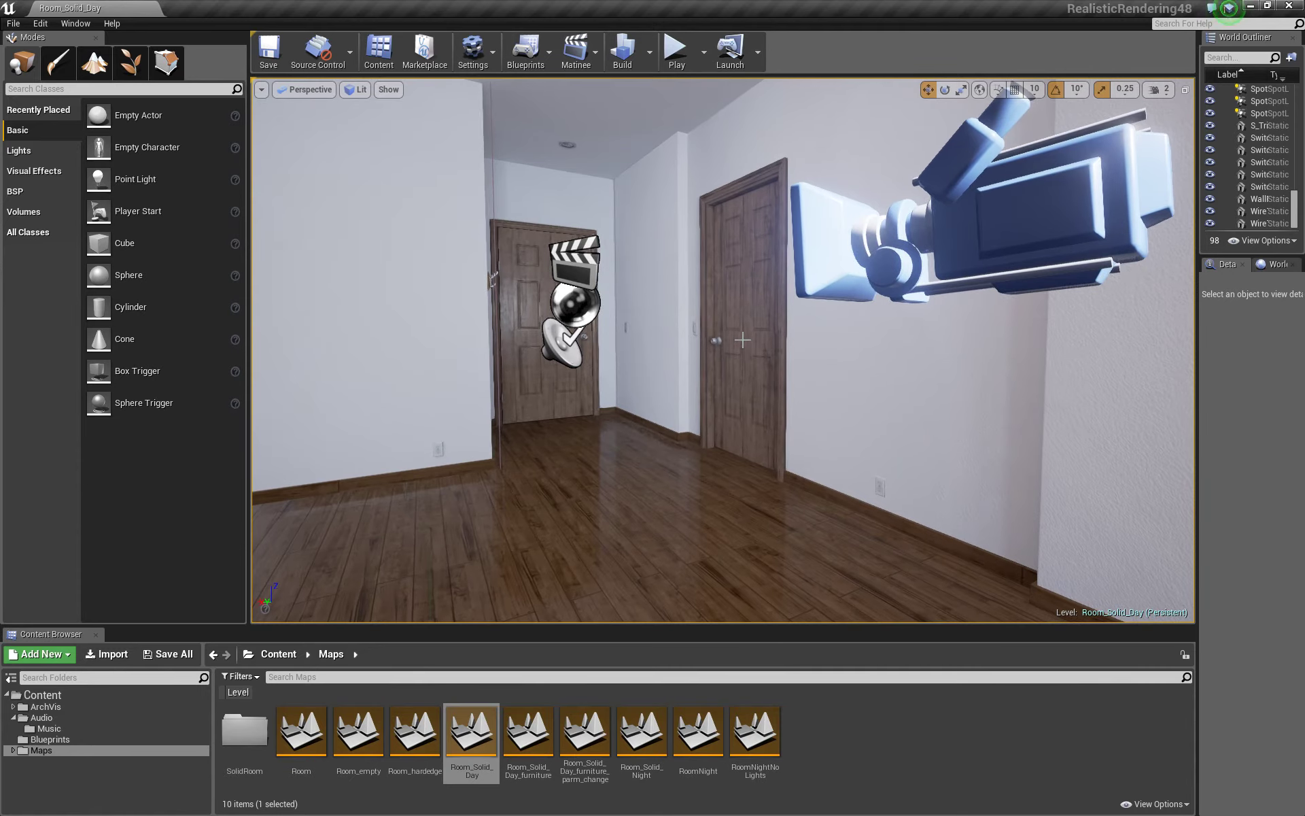
- Play-test Room_Solid_Day with mouse capture, stop it with Esc, and select the Room-Proxy mesh
key("alt+p")
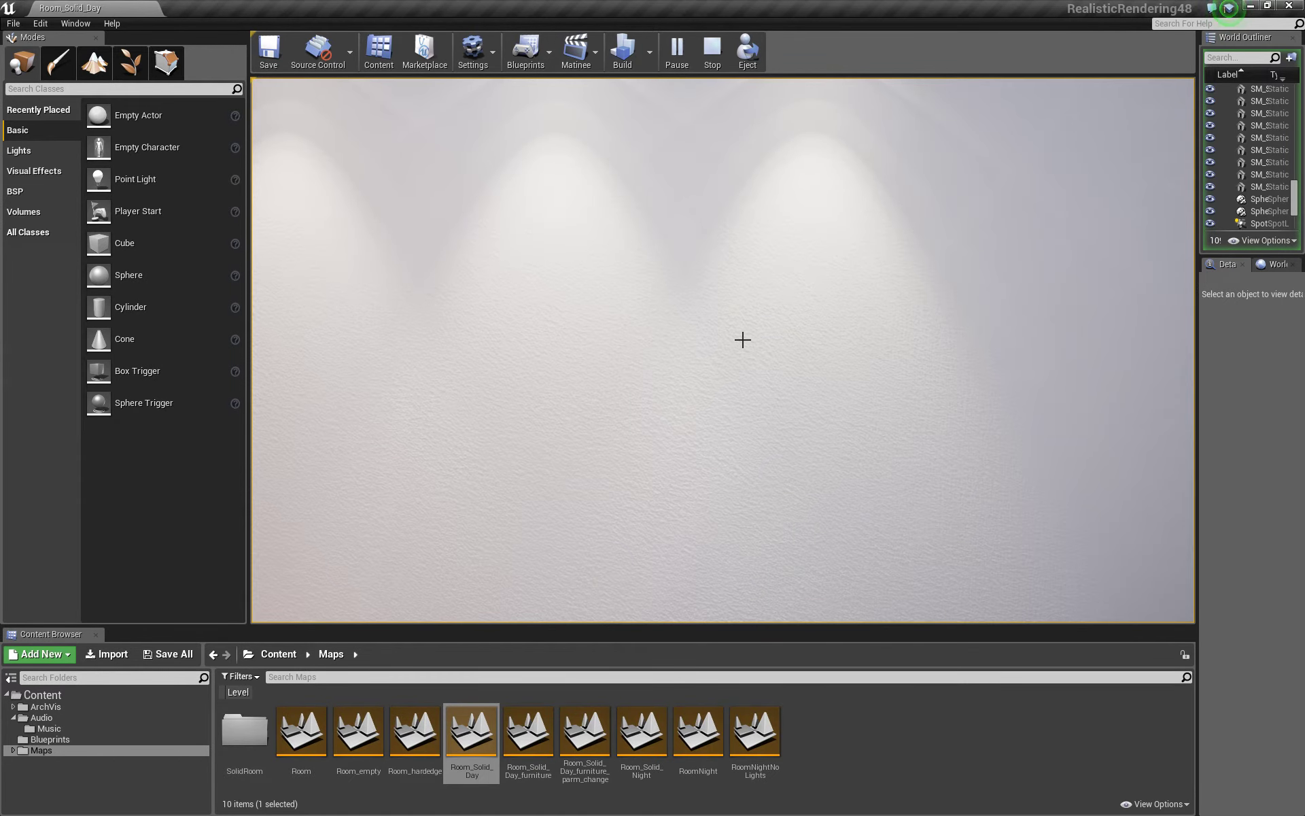
left_click(742, 339)
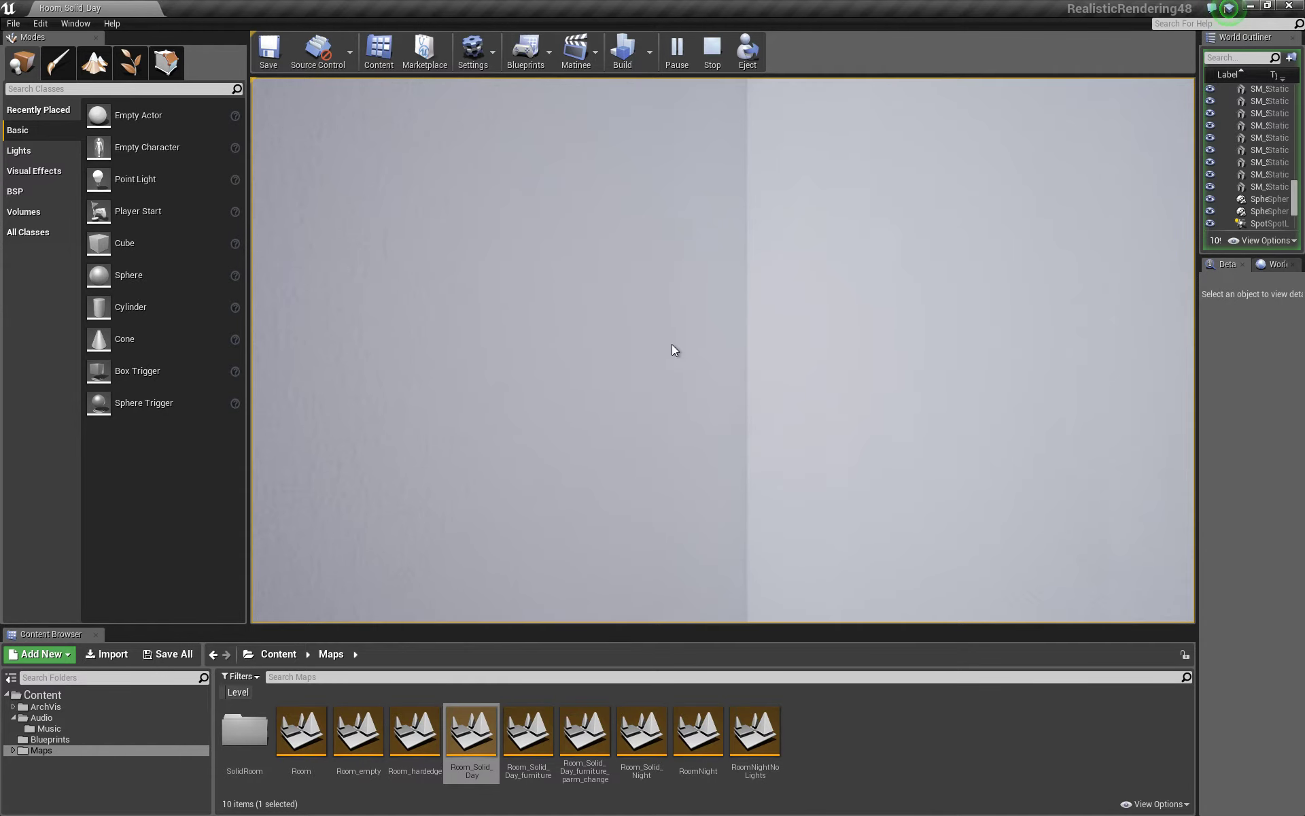
key("Escape")
left_click(605, 355)
right_click_drag(606, 355, 605, 355)
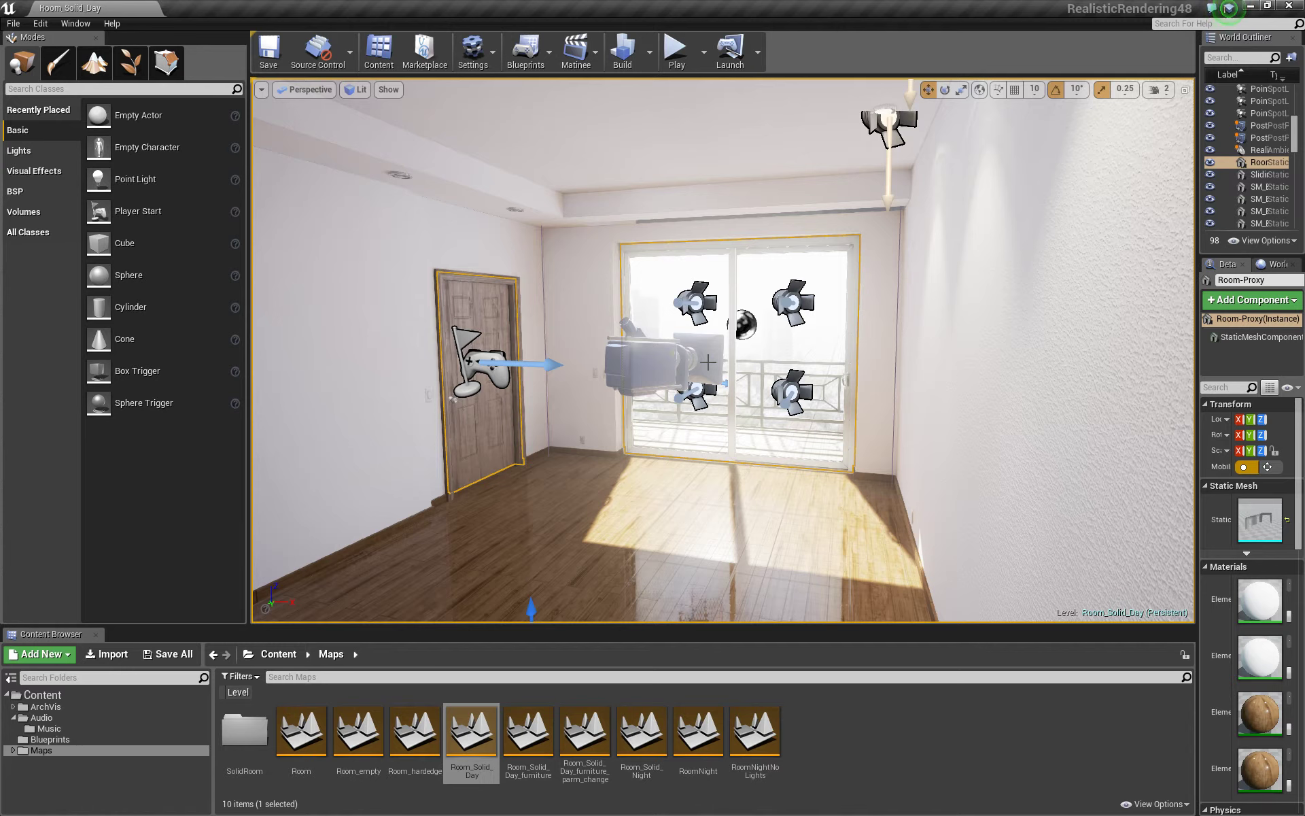
- Isolate the sliding doors with Visibility > Show Only Selected, then deselect them
right_click_drag(716, 354, 684, 363)
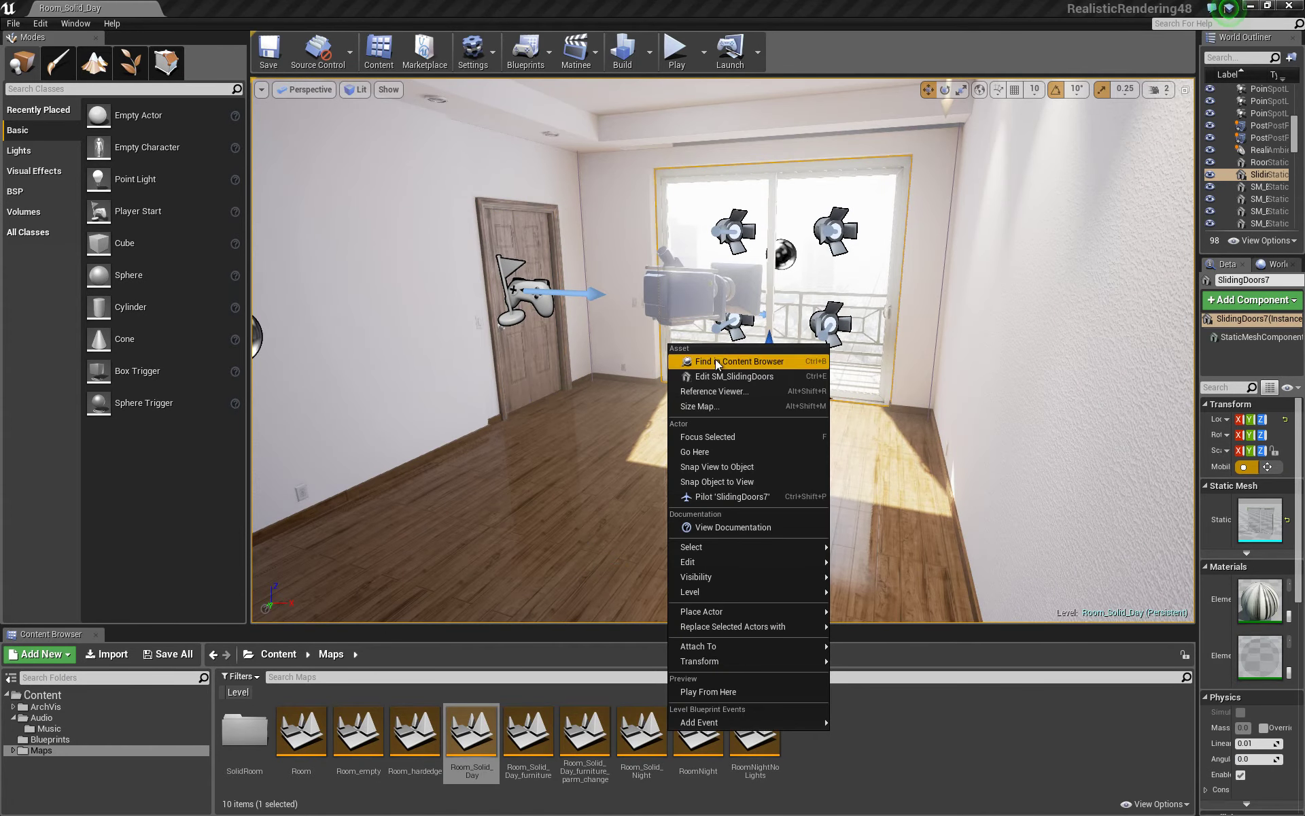
mouse_move(733, 546)
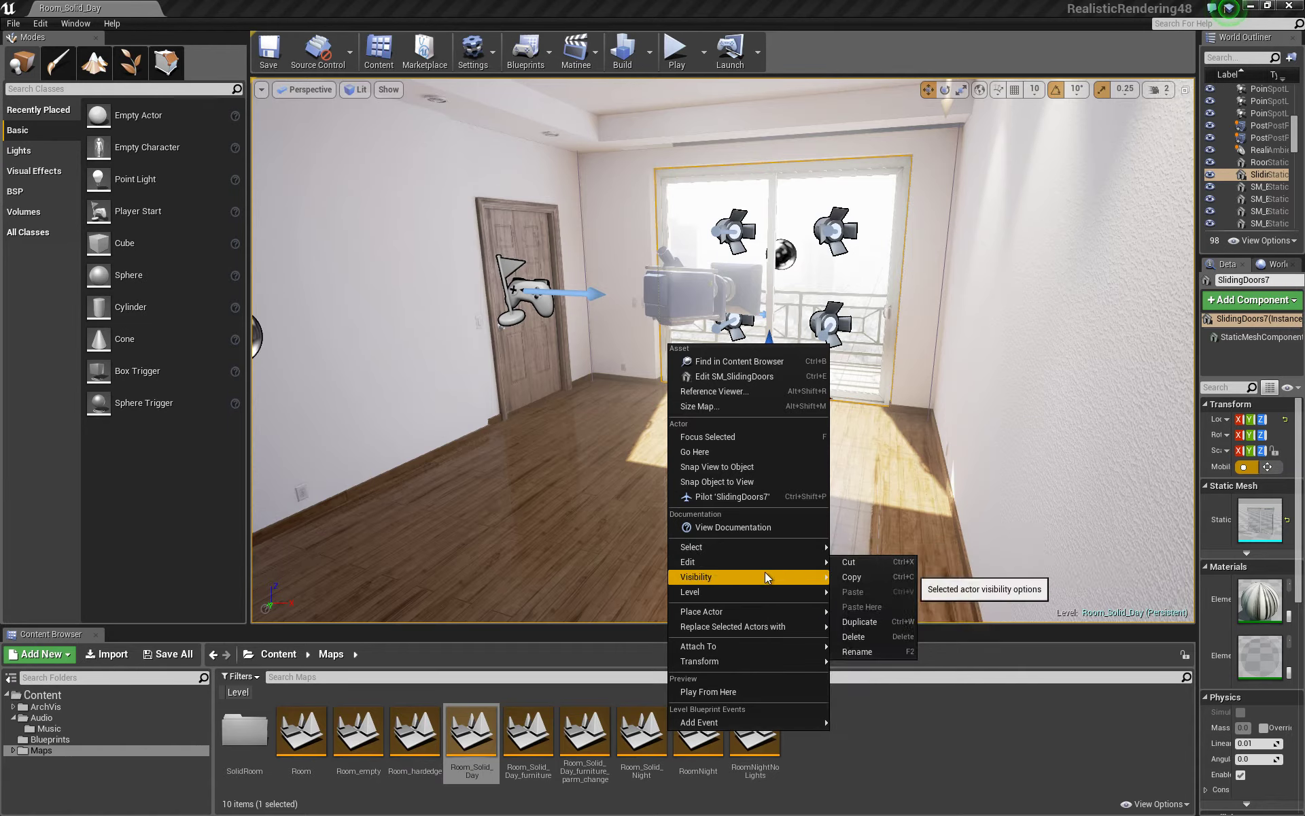
mouse_move(767, 575)
left_click(896, 597)
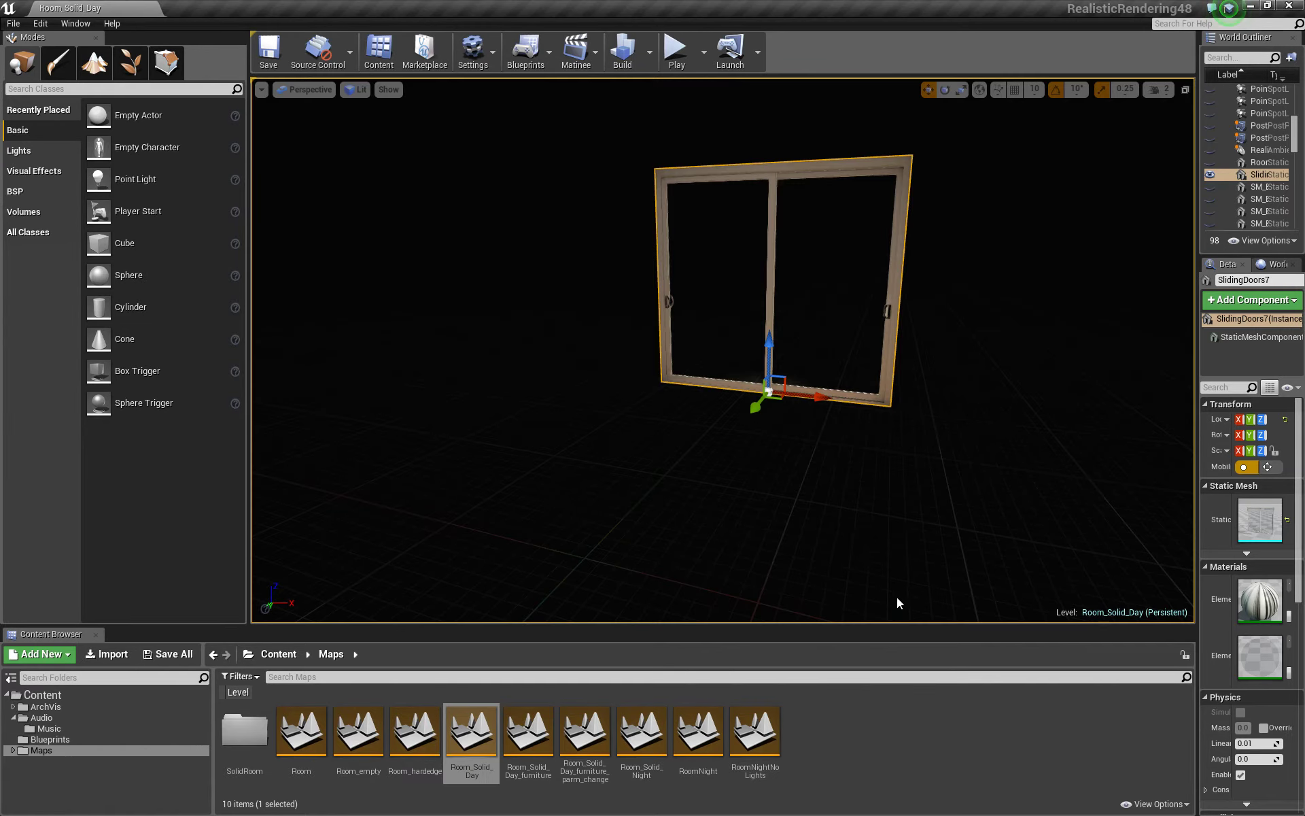
scroll(838, 479, "up", 4)
left_click(838, 479)
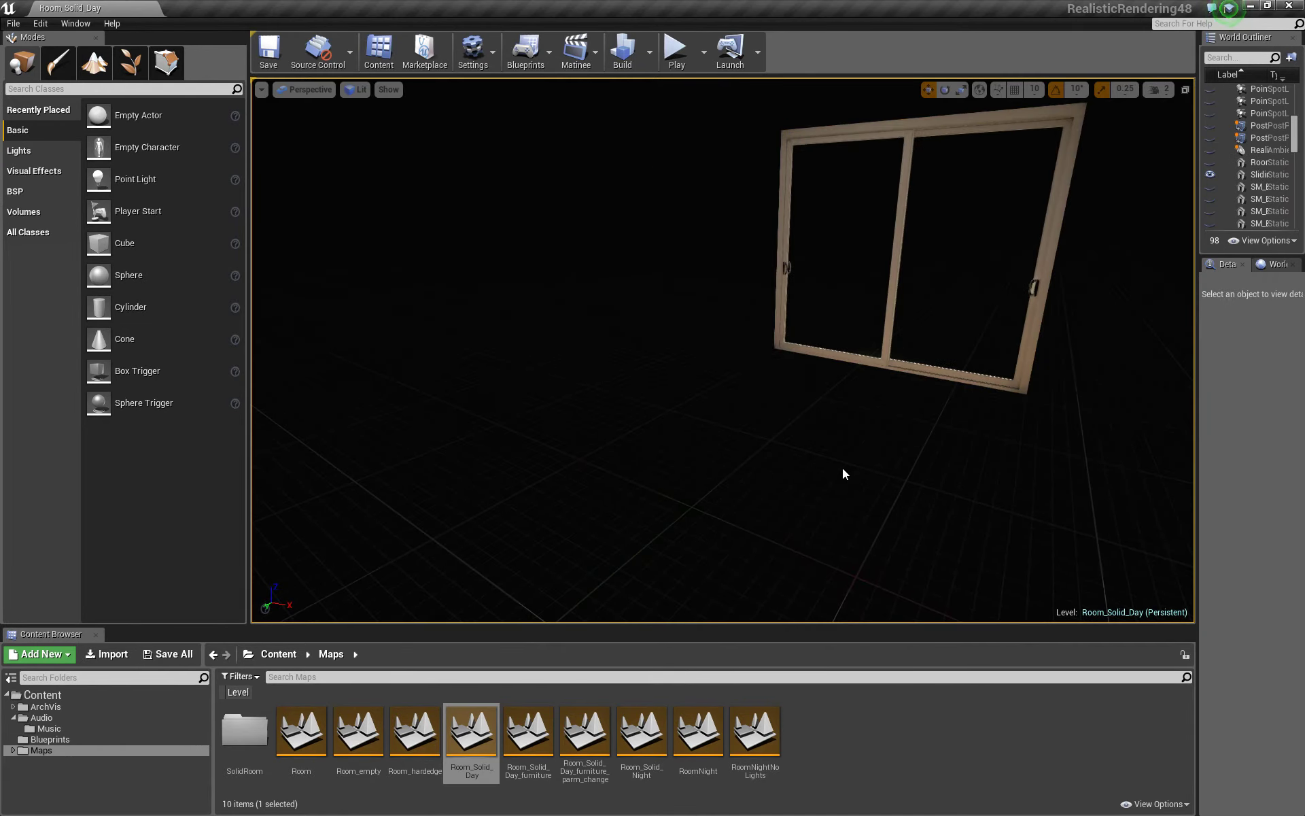
right_click(842, 467)
right_click(842, 468)
- Unhide all actors with Ctrl+H, then isolate the Room-Proxy mesh with Visibility > Show Only Selected
key("ctrl+h")
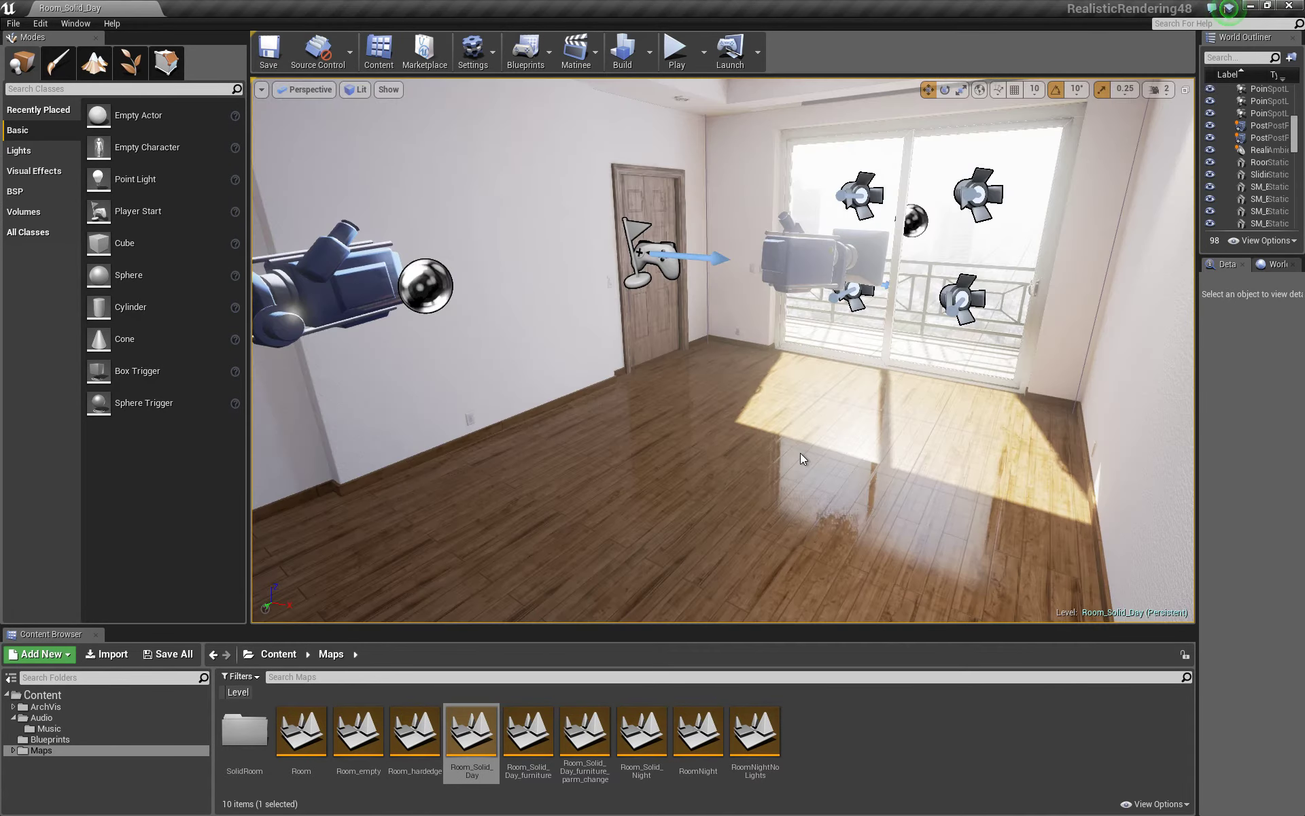
left_click(558, 247)
right_click(612, 296)
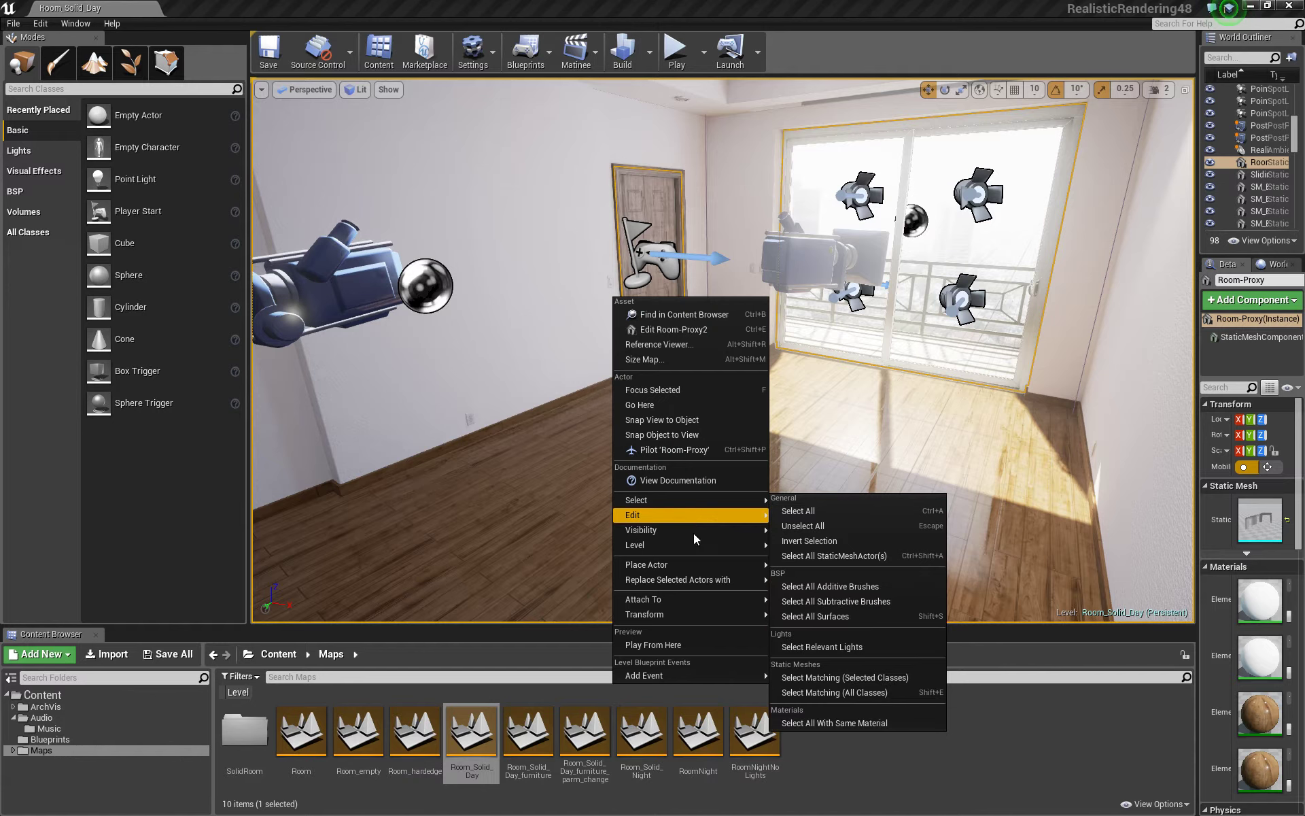
key("Escape")
right_click(520, 295)
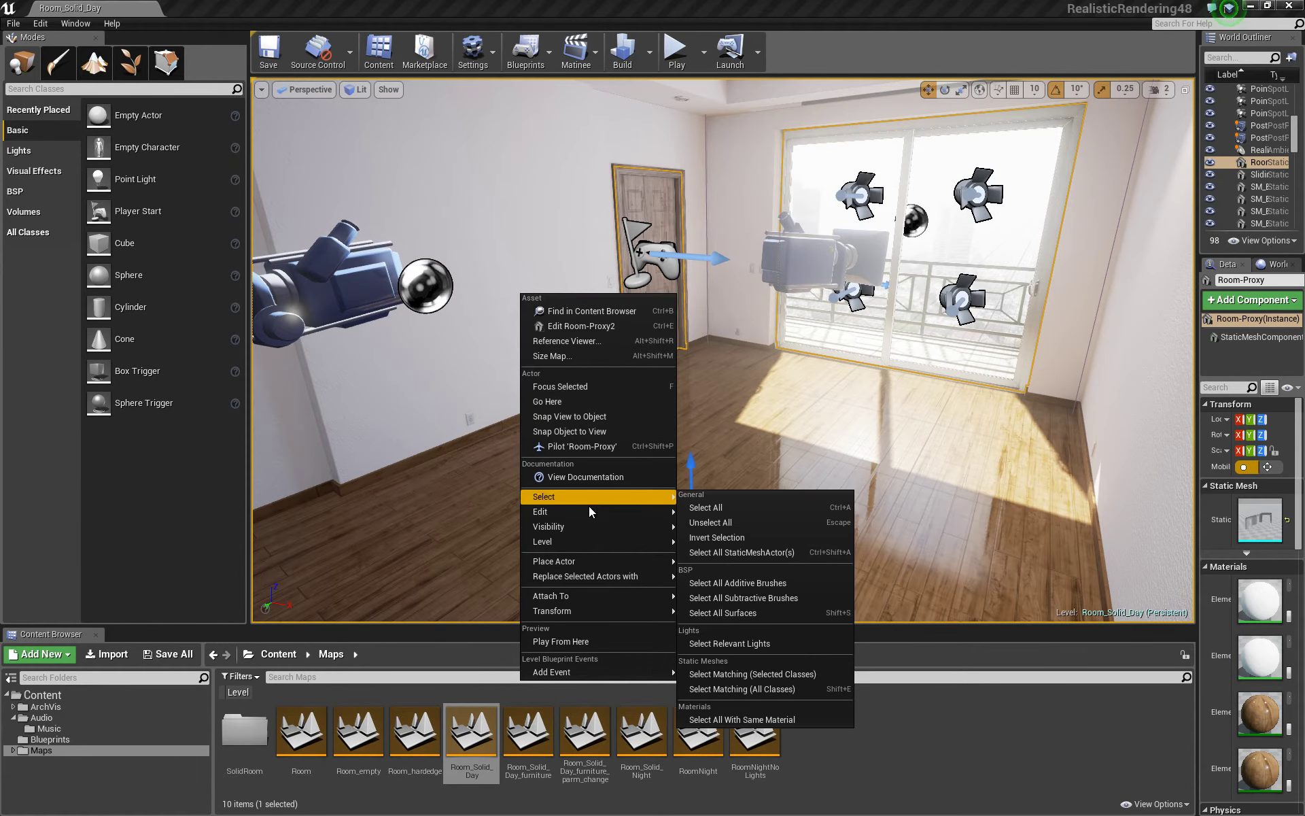
mouse_move(590, 525)
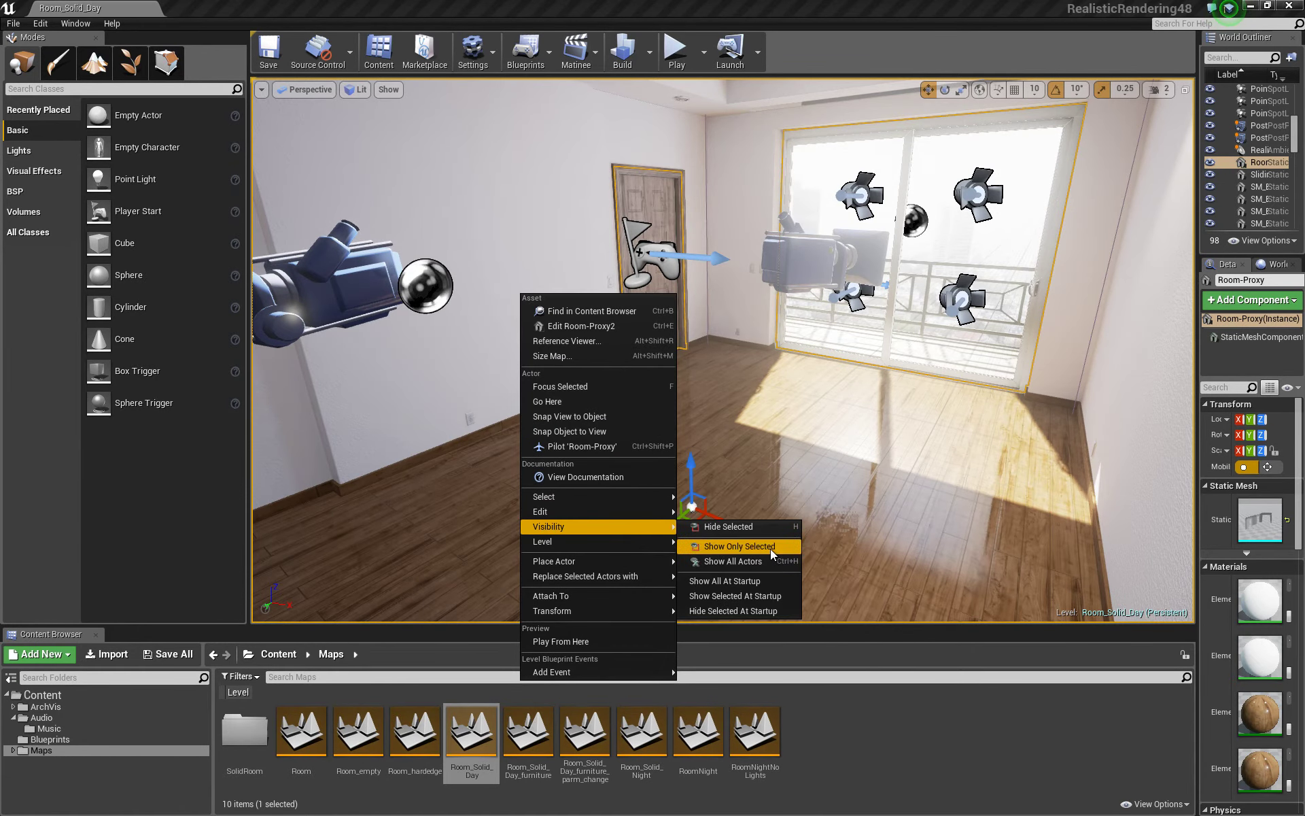
left_click(782, 547)
right_click_drag(782, 547, 850, 439)
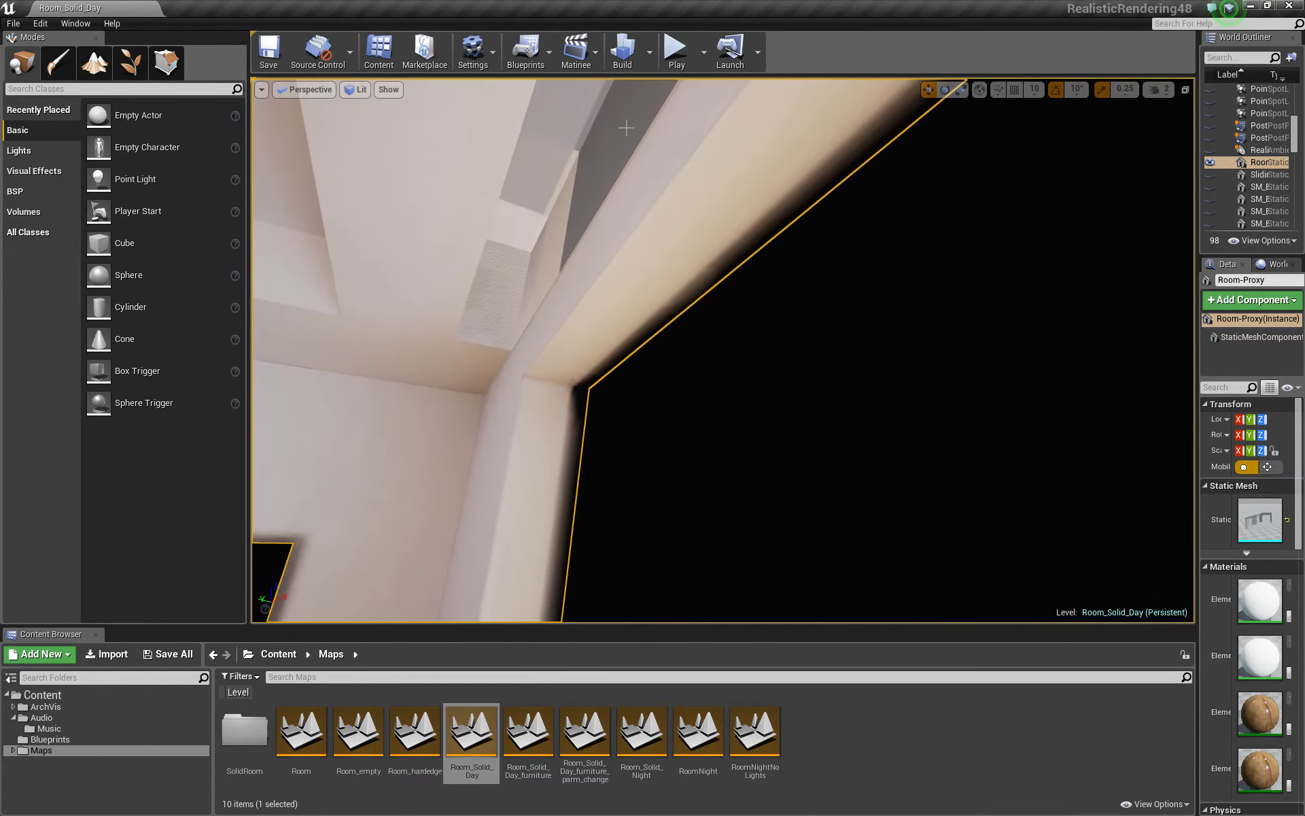
- Fly up to the ceiling beam above the window, then tilt toward the ceiling corner over bare walls
right_click_drag(735, 289, 711, 416)
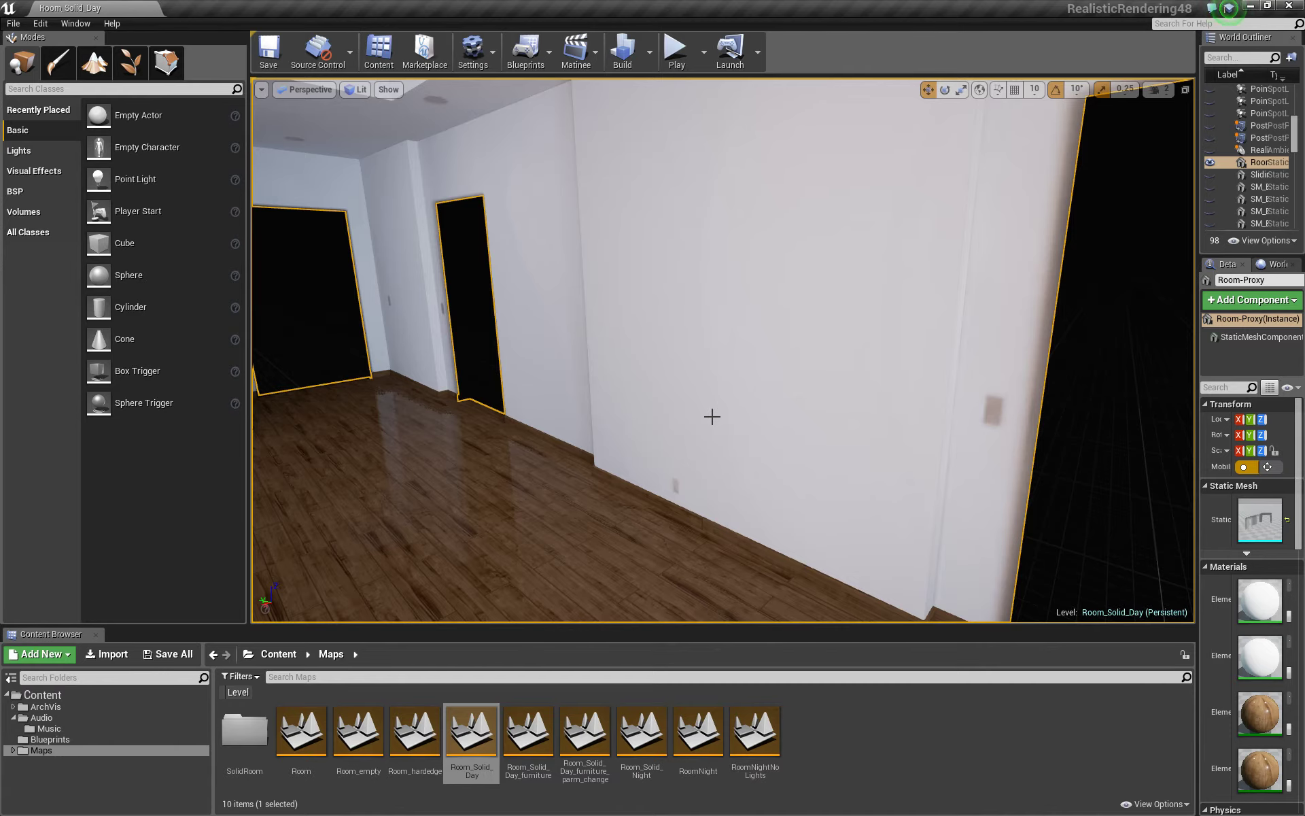
mouse_move(711, 416)
left_mouse_down()
mouse_move(612, 469)
mouse_move(653, 361)
mouse_move(631, 343)
mouse_move(663, 343)
mouse_move(712, 412)
left_mouse_up()
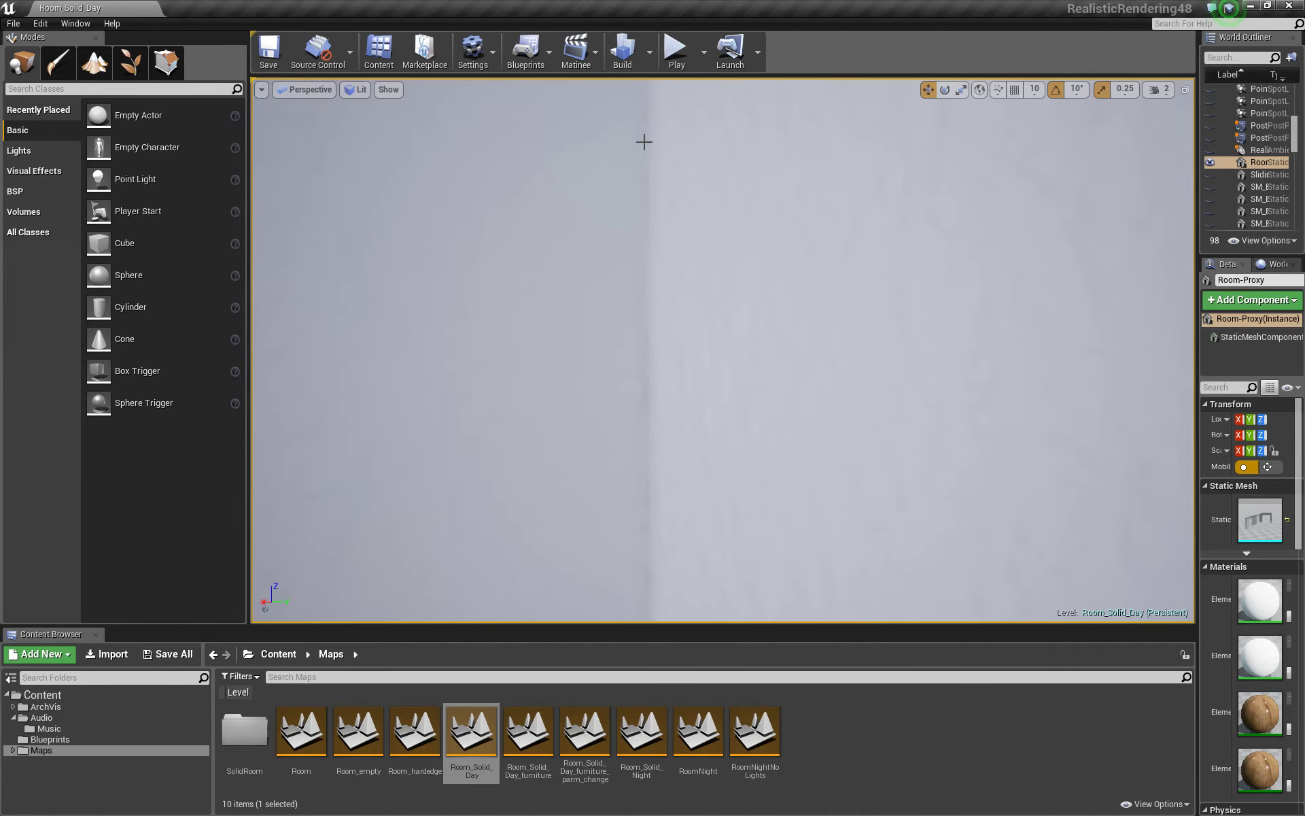
right_click_drag(730, 383, 772, 332)
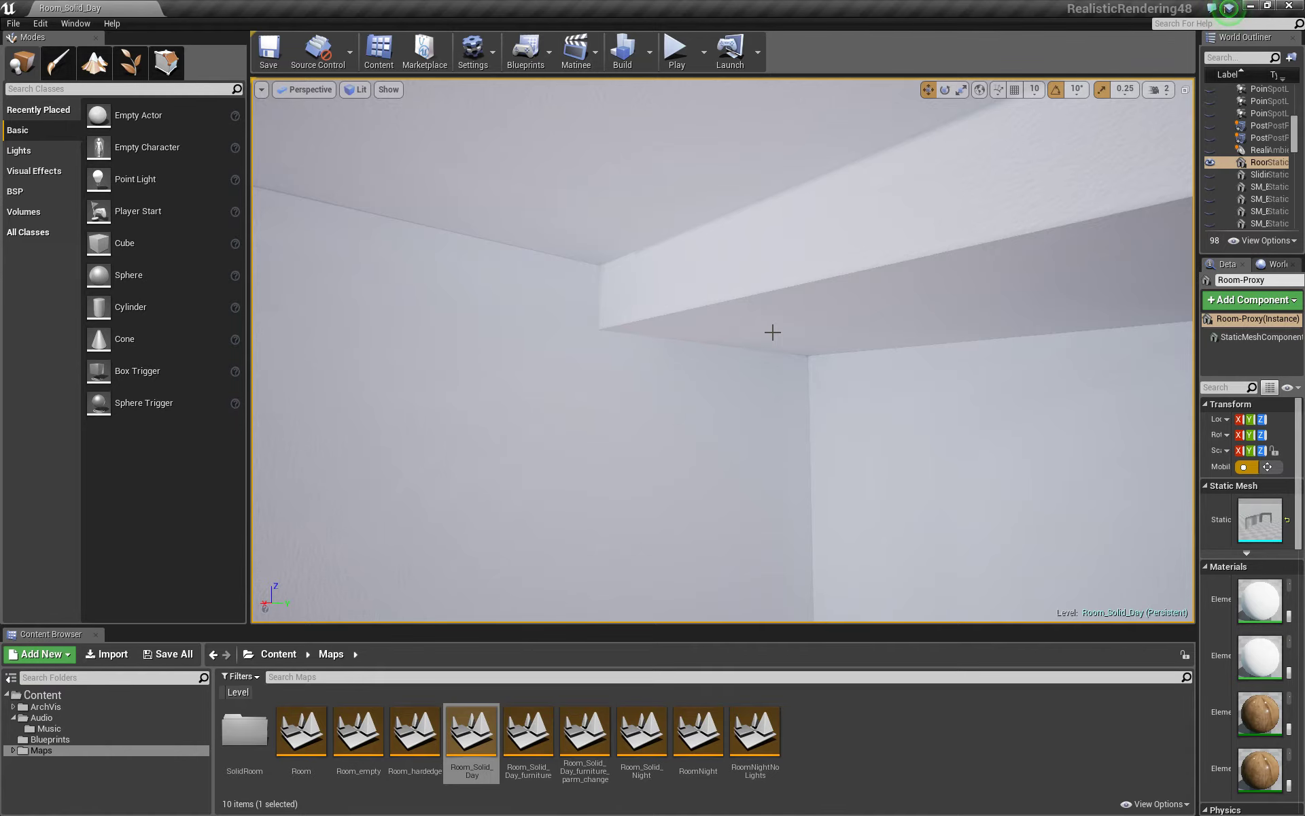
- Inspect the ceiling corner and downlight patches up close, then look down to the floor and doorways
right_click_drag(772, 332, 805, 314)
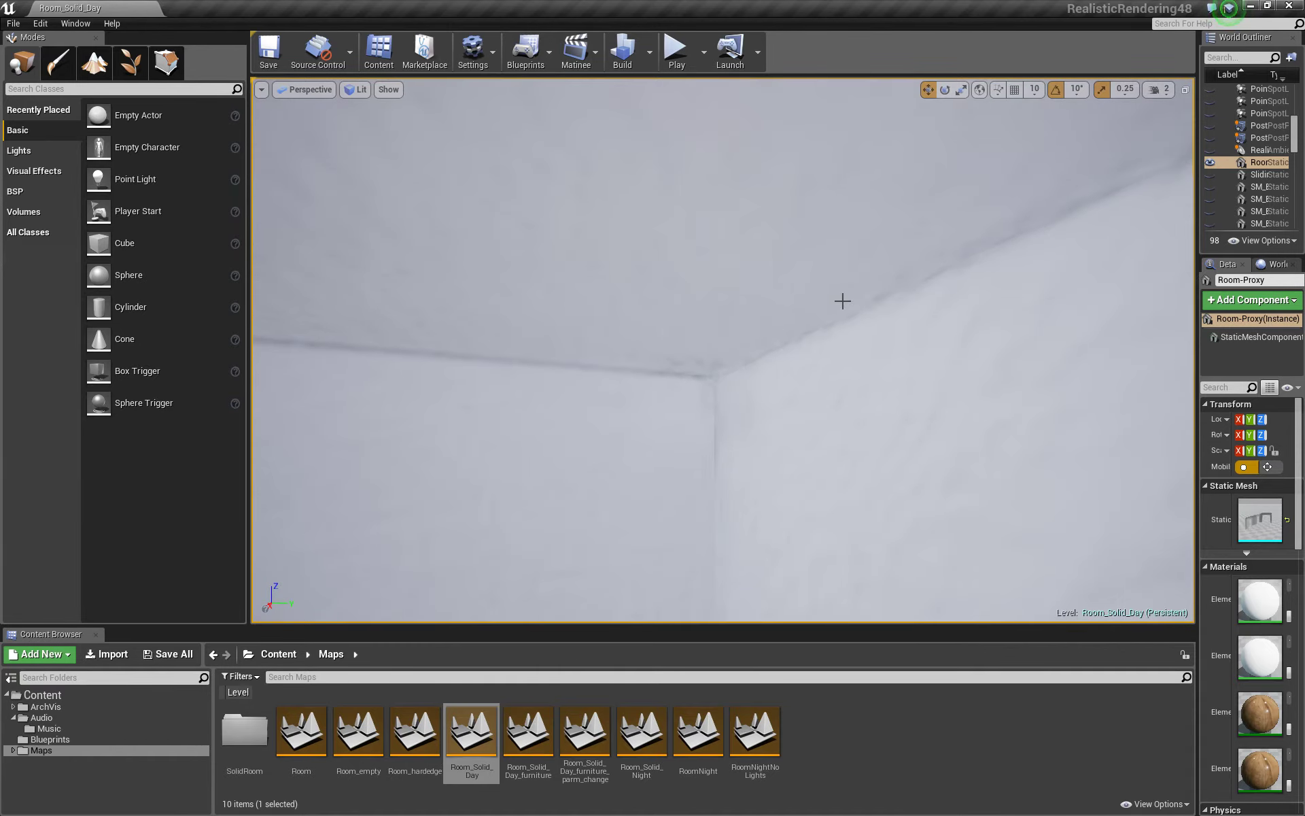
right_click_drag(759, 386, 724, 340)
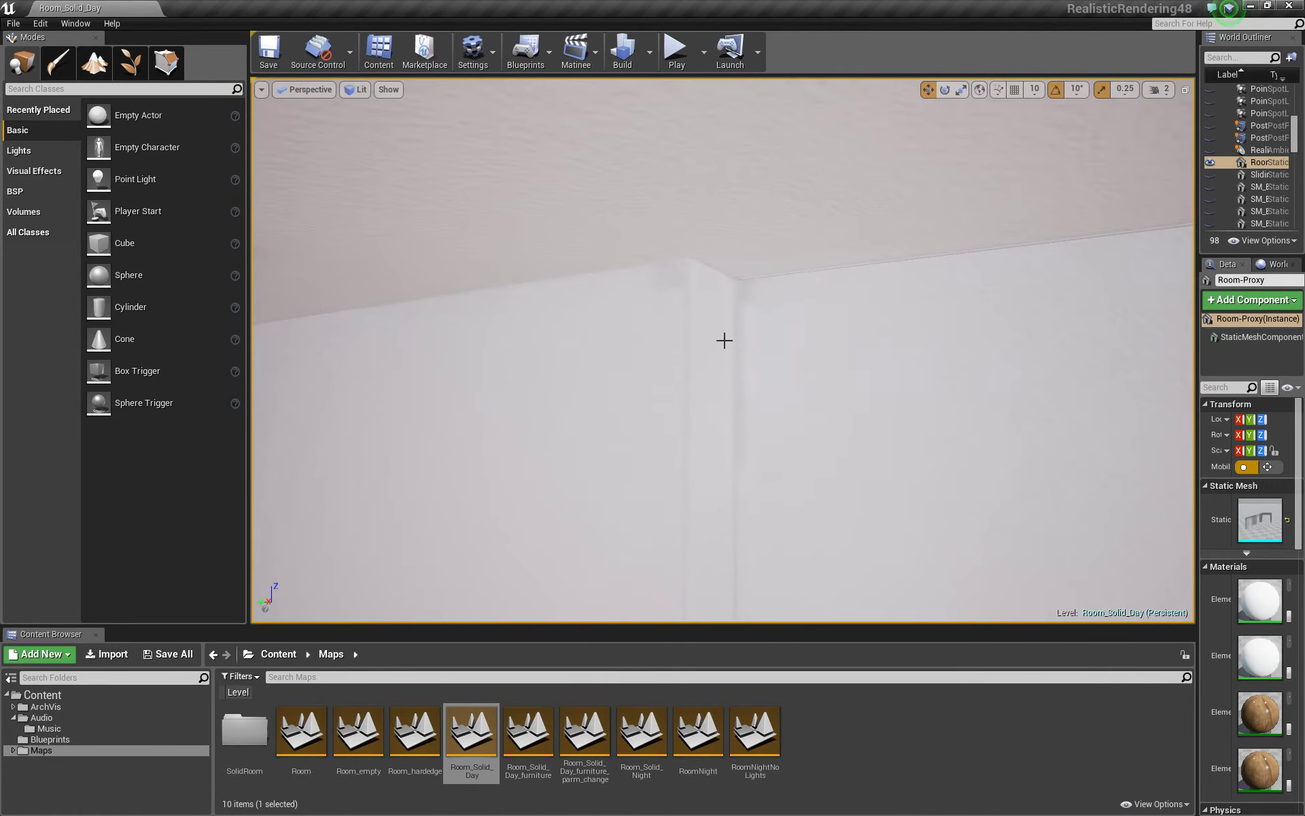
right_click_drag(724, 340, 646, 346)
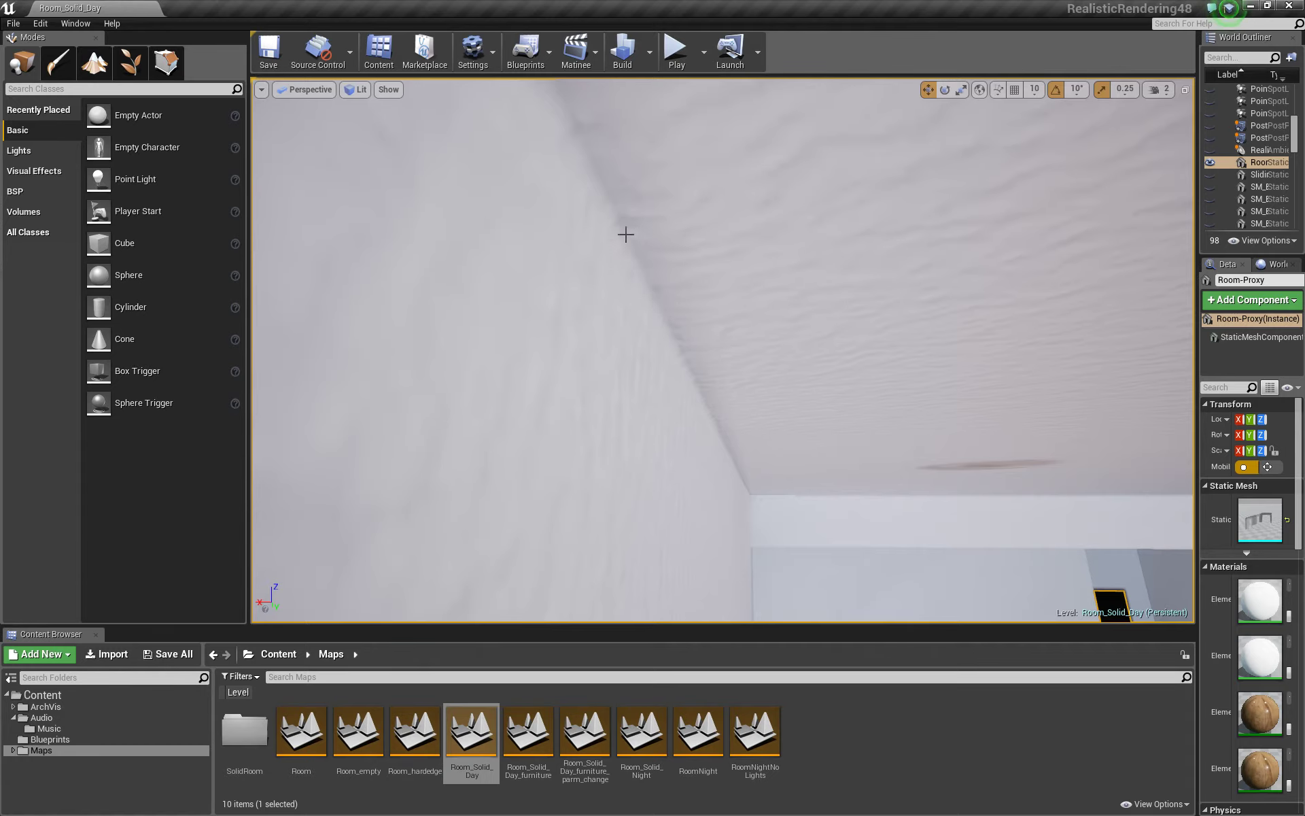
right_click_drag(797, 217, 700, 329)
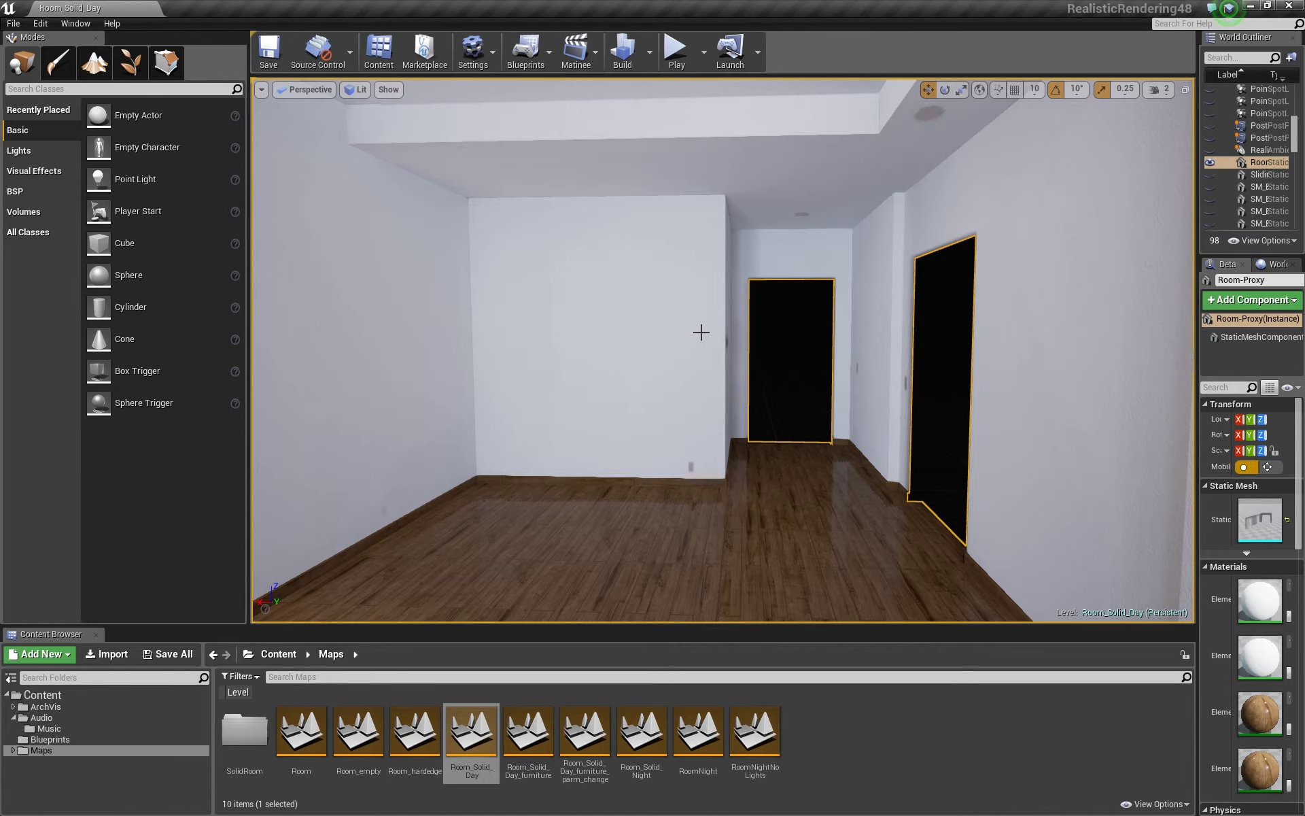
- Fly toward the doorways, selecting and then deselecting the SM_Door43 door frame
mouse_move(700, 331)
right_mouse_down()
mouse_move(775, 292)
mouse_move(751, 224)
mouse_move(714, 225)
mouse_move(688, 318)
right_mouse_up()
key("Escape")
left_click(572, 203)
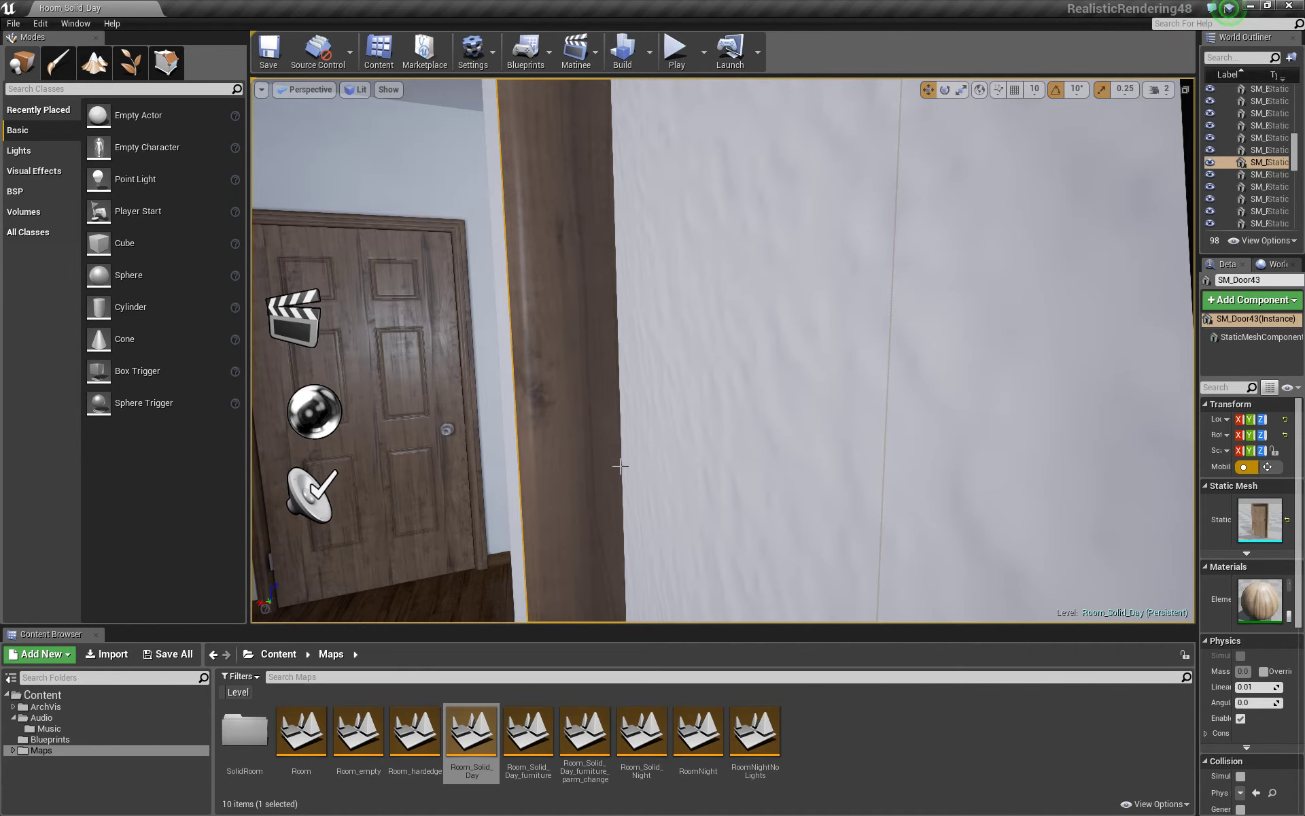
right_click_drag(612, 474, 564, 474)
key("Escape")
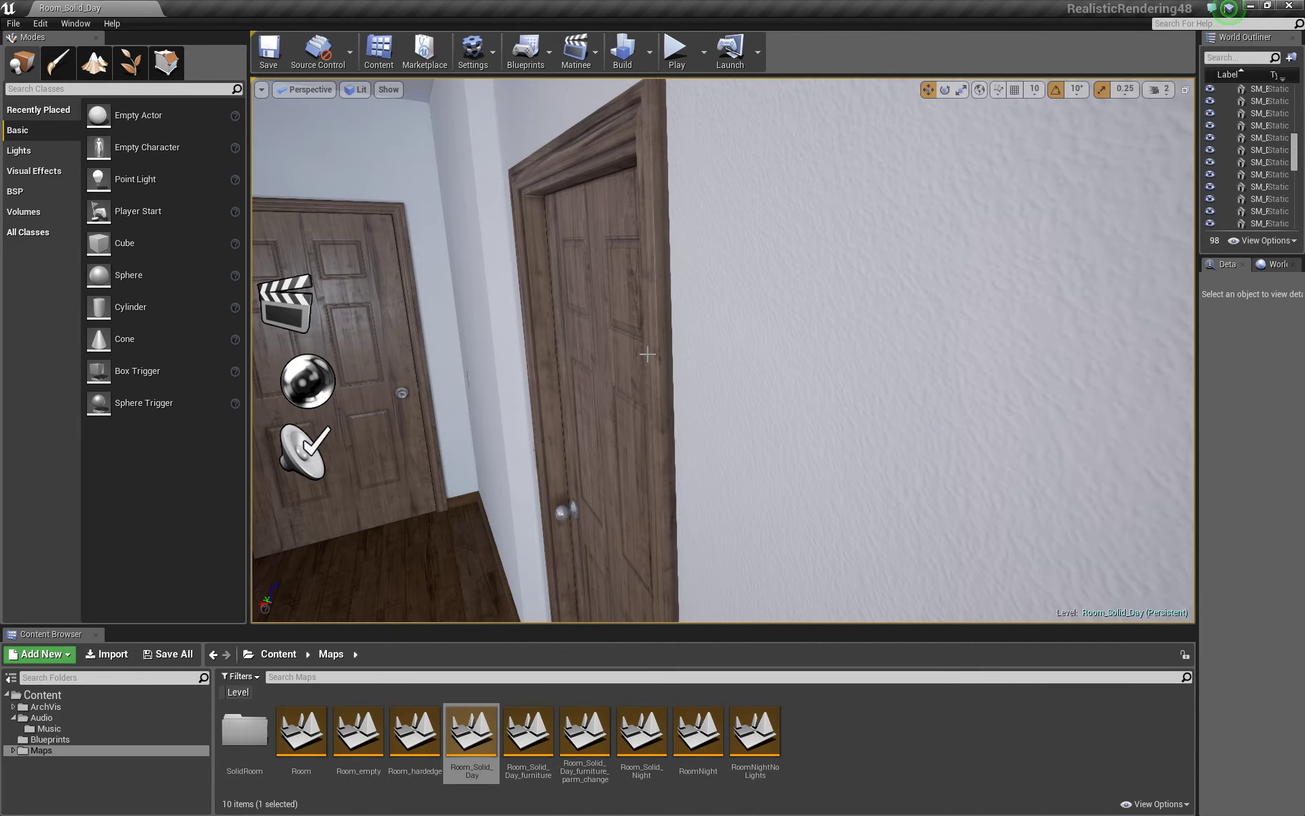
- Fly into the living room and open the Room_Solid_Day_furniture level
right_click_drag(663, 300, 646, 350)
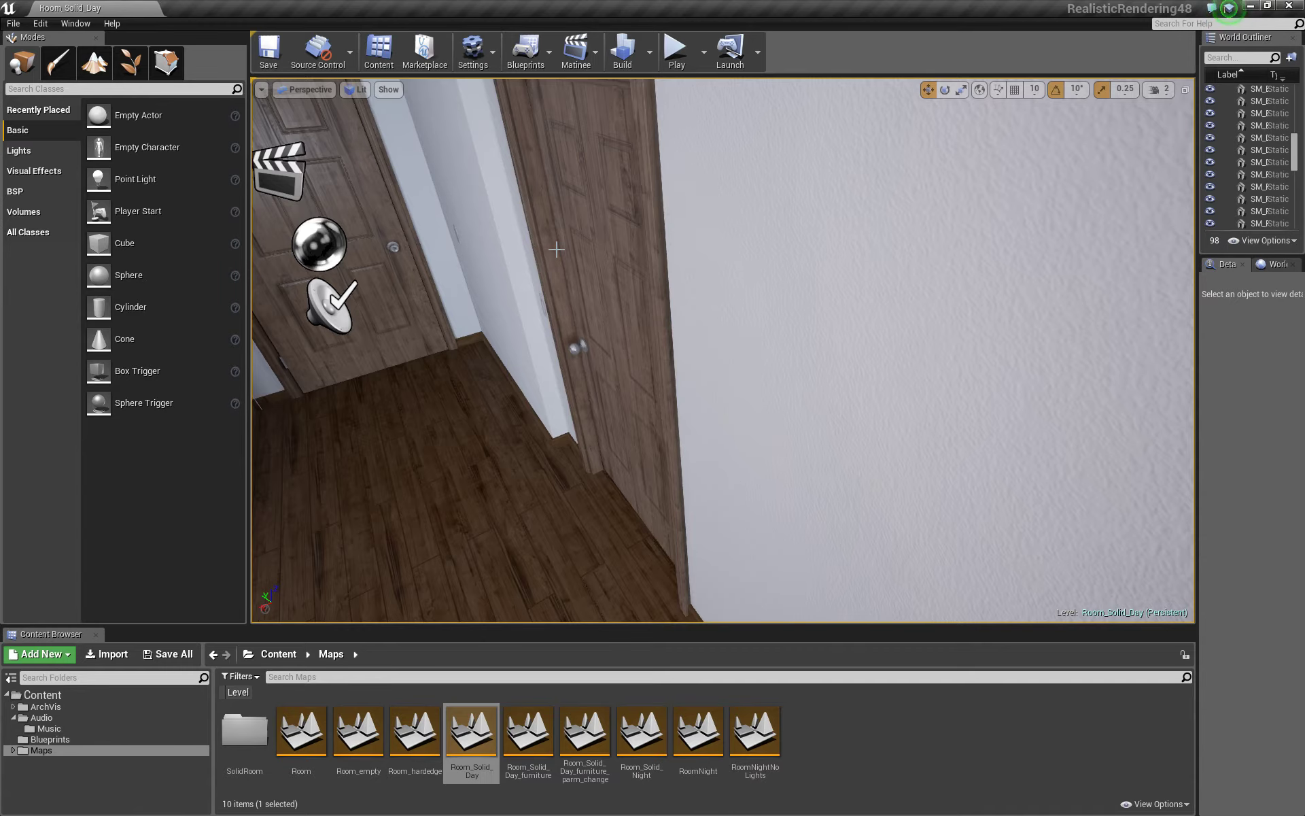
right_click_drag(556, 249, 368, 547)
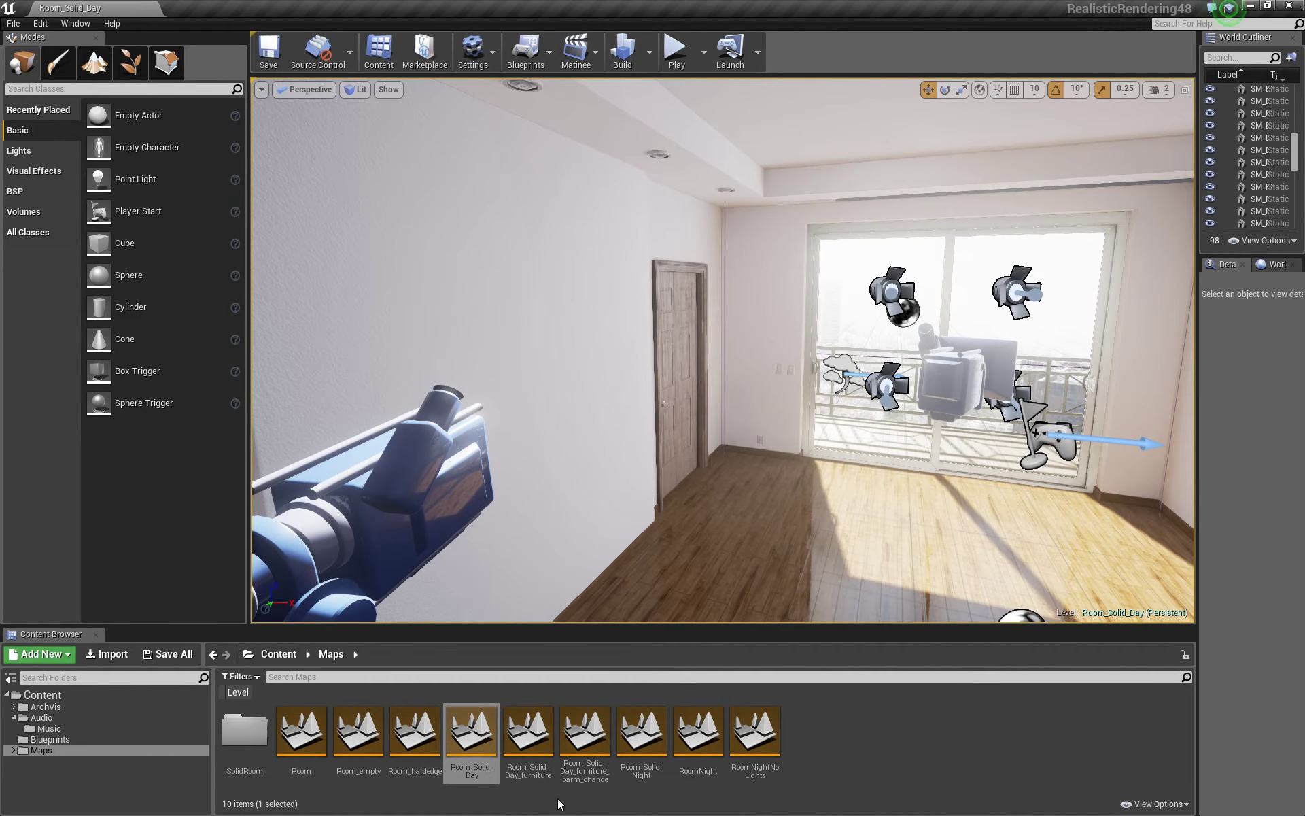
double_click(528, 732)
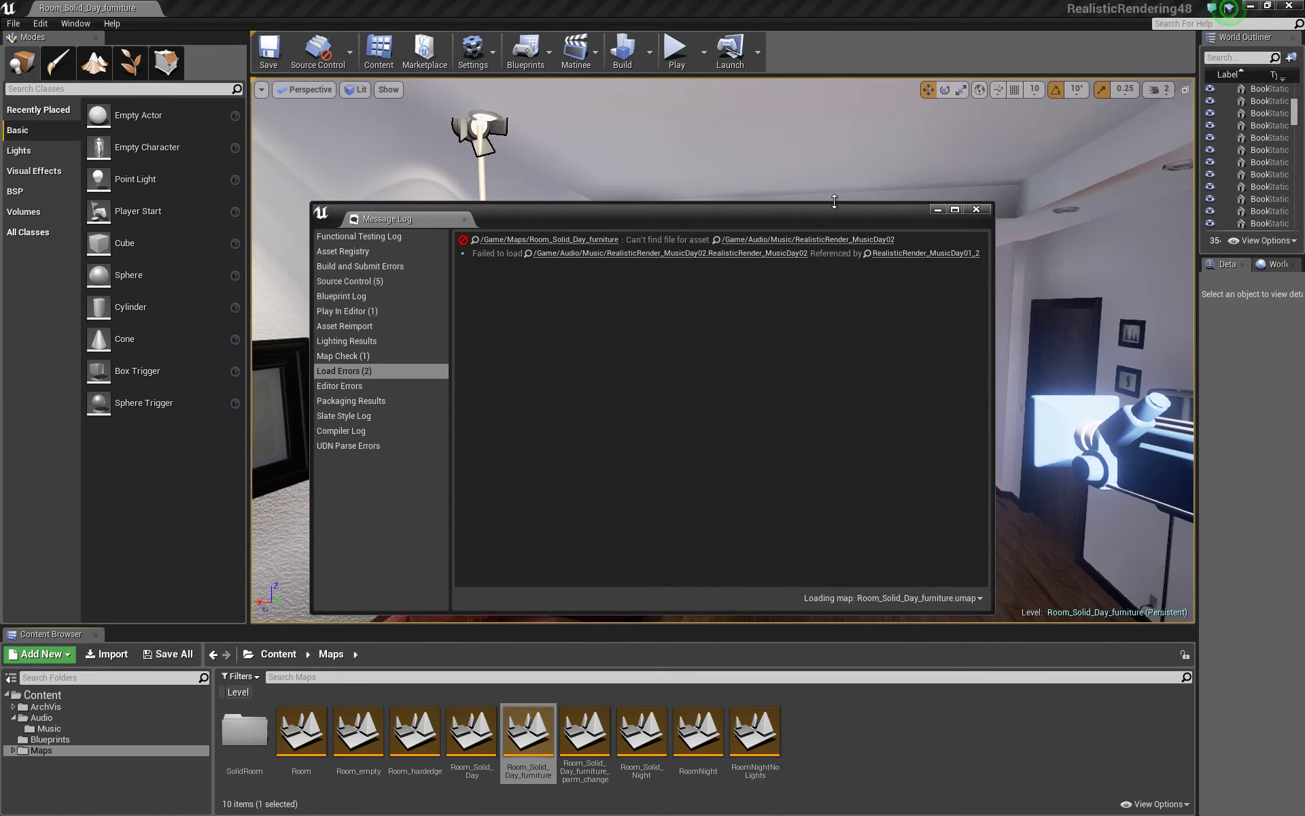
- Close the load-error Message Log and aim the camera at the window and curtains
right_click_drag(810, 167, 727, 139)
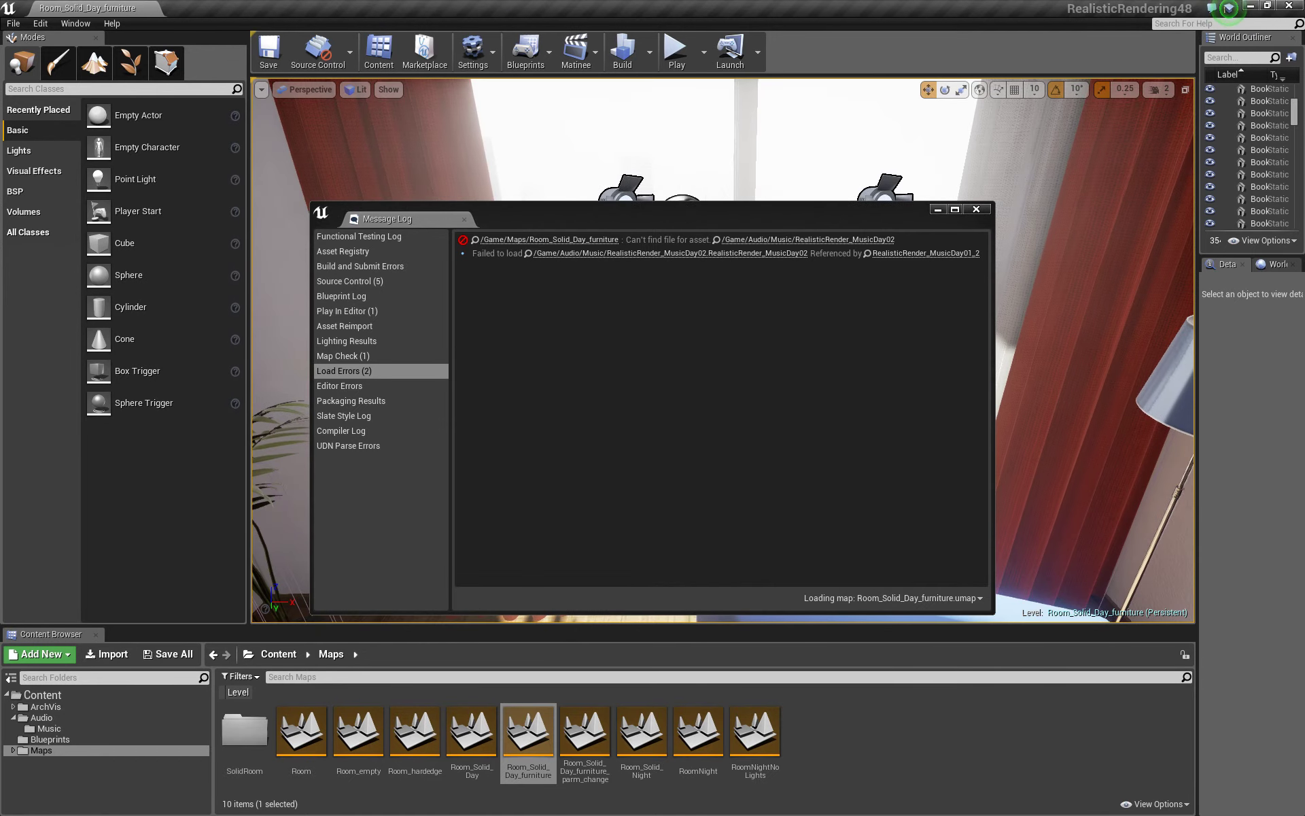
left_click(977, 210)
right_click_drag(865, 325, 958, 280)
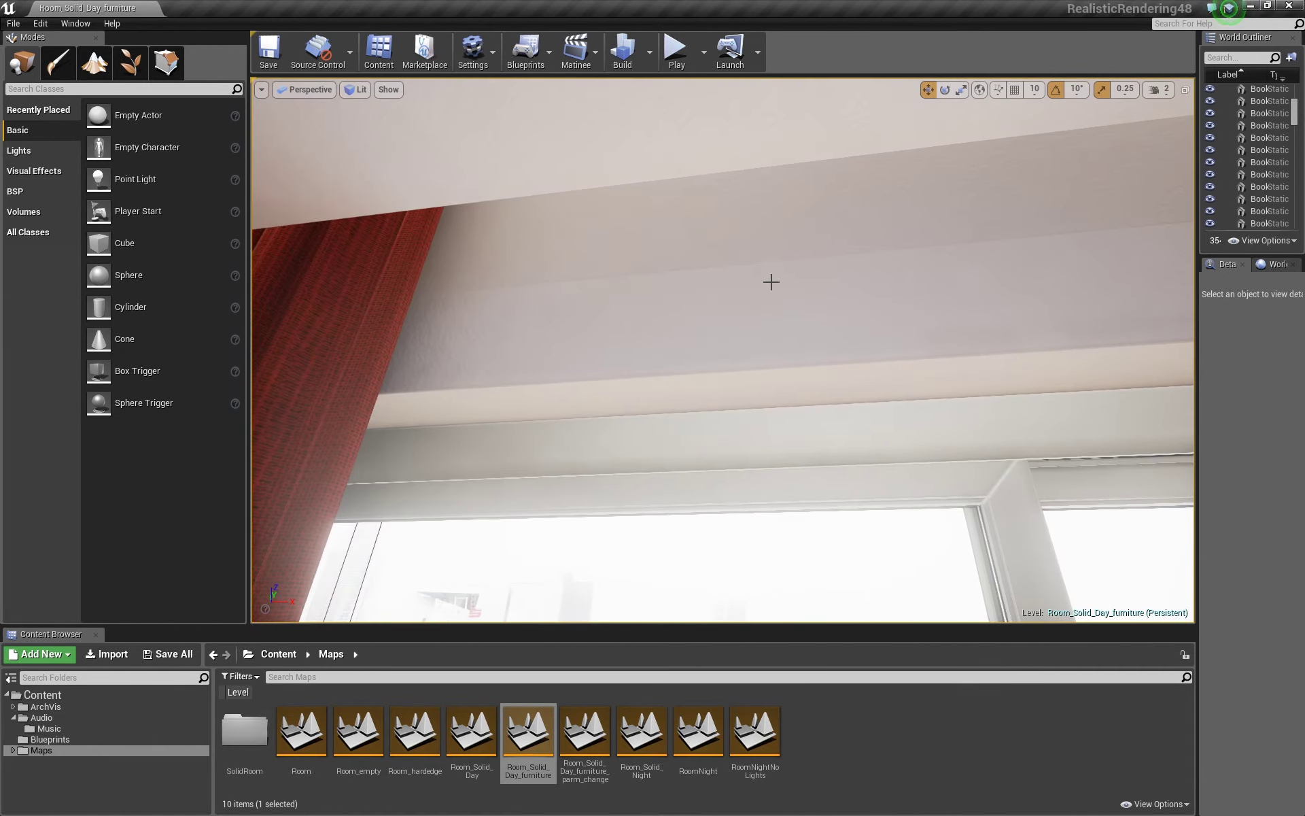
mouse_move(780, 219)
right_mouse_down()
mouse_move(782, 309)
mouse_move(779, 218)
right_mouse_up()
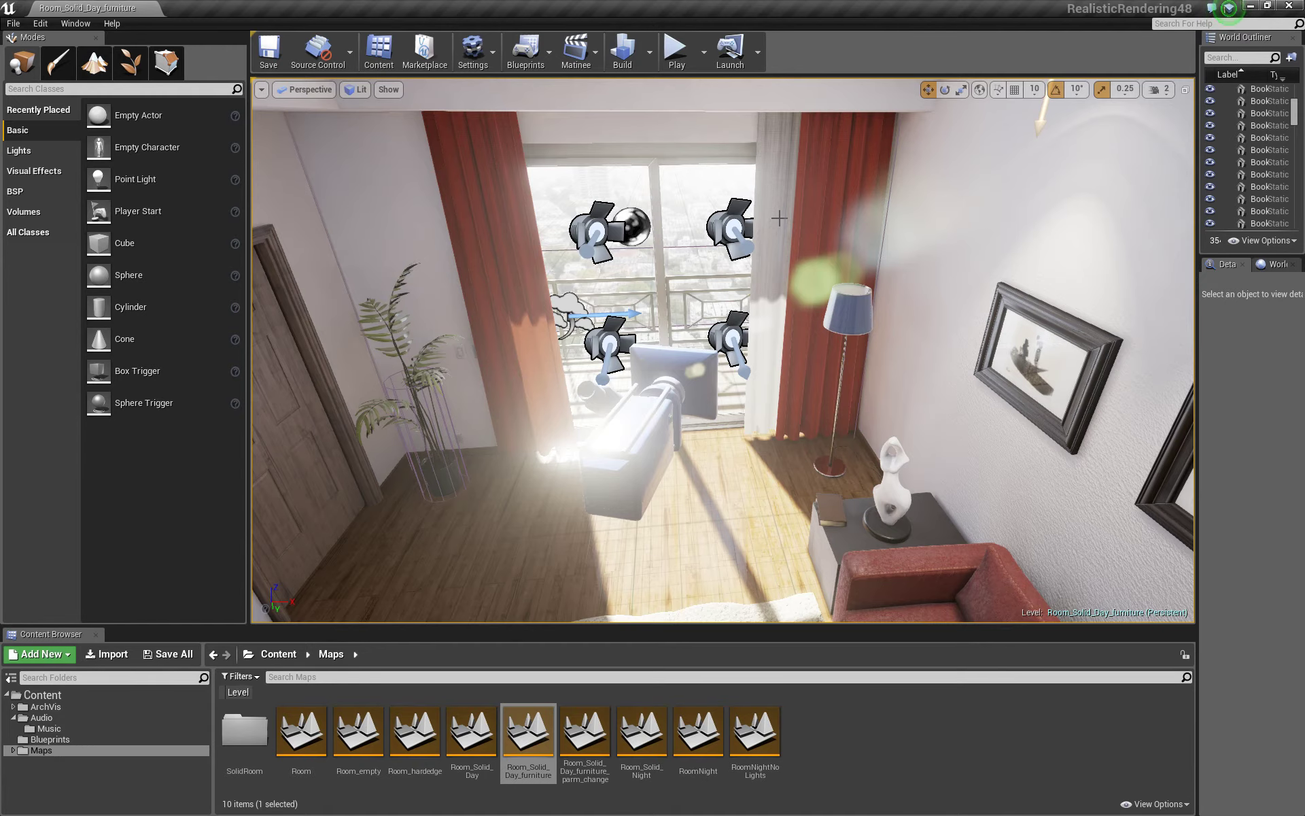
- Start a Play In Editor session with Alt+P in the furnished living room
key("alt+p")
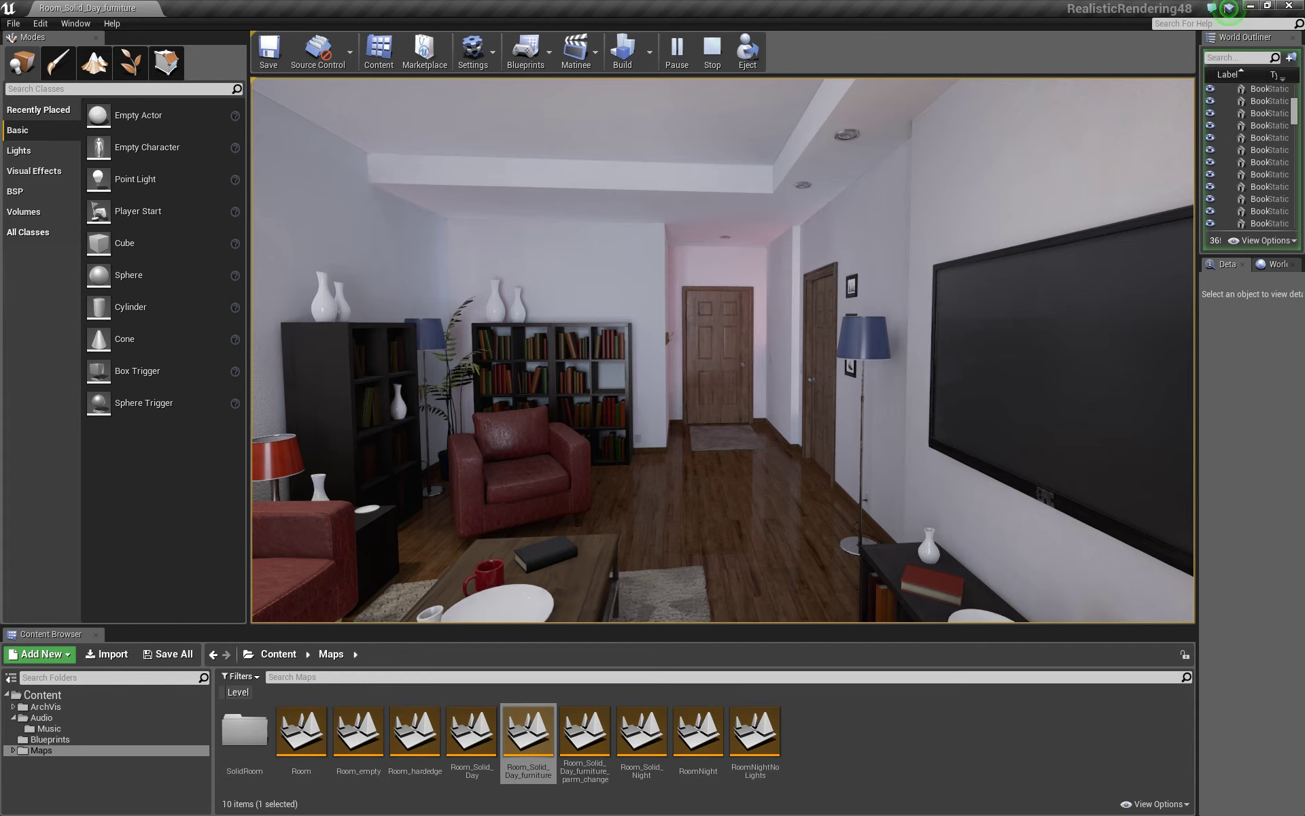
- Walk past the bookshelf and armchair toward the end door, then stop playing and face the hallway
key("a")
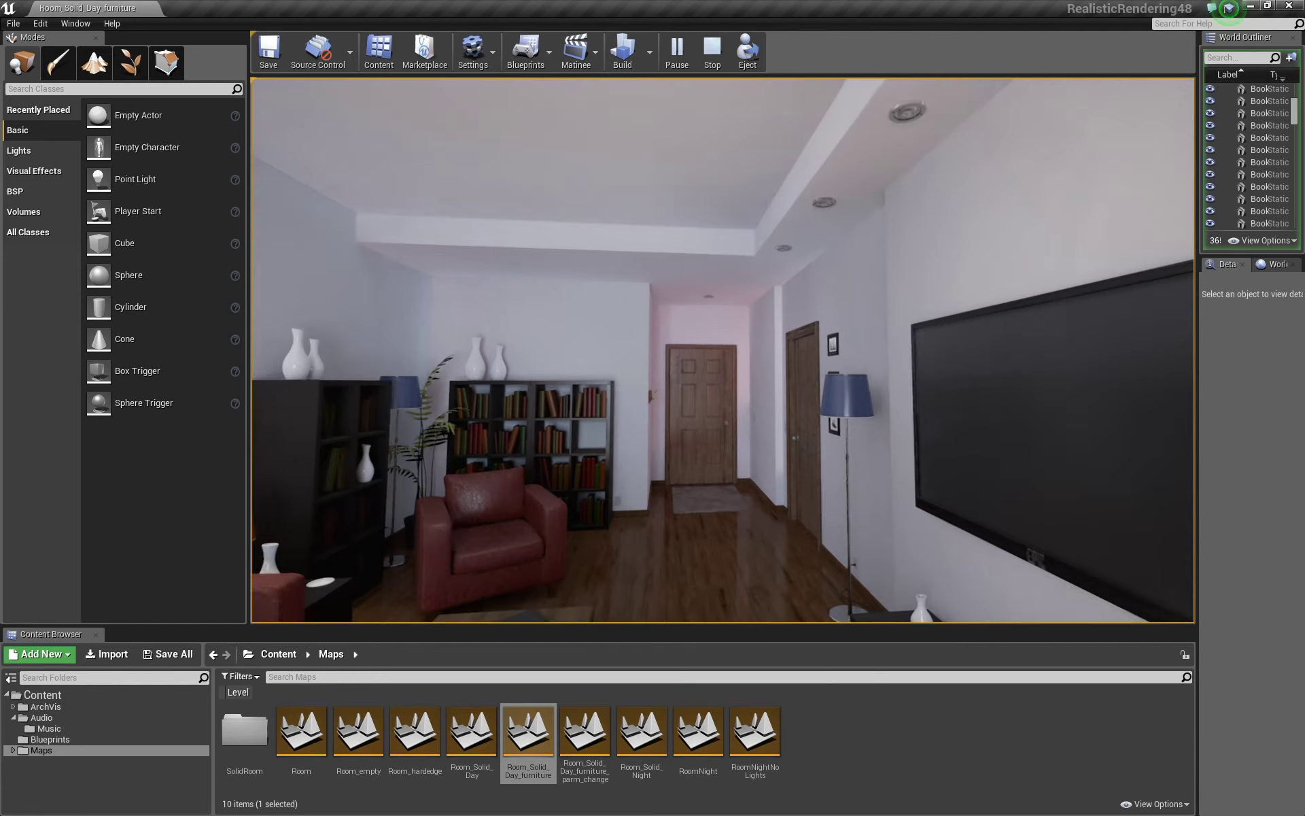
key("w")
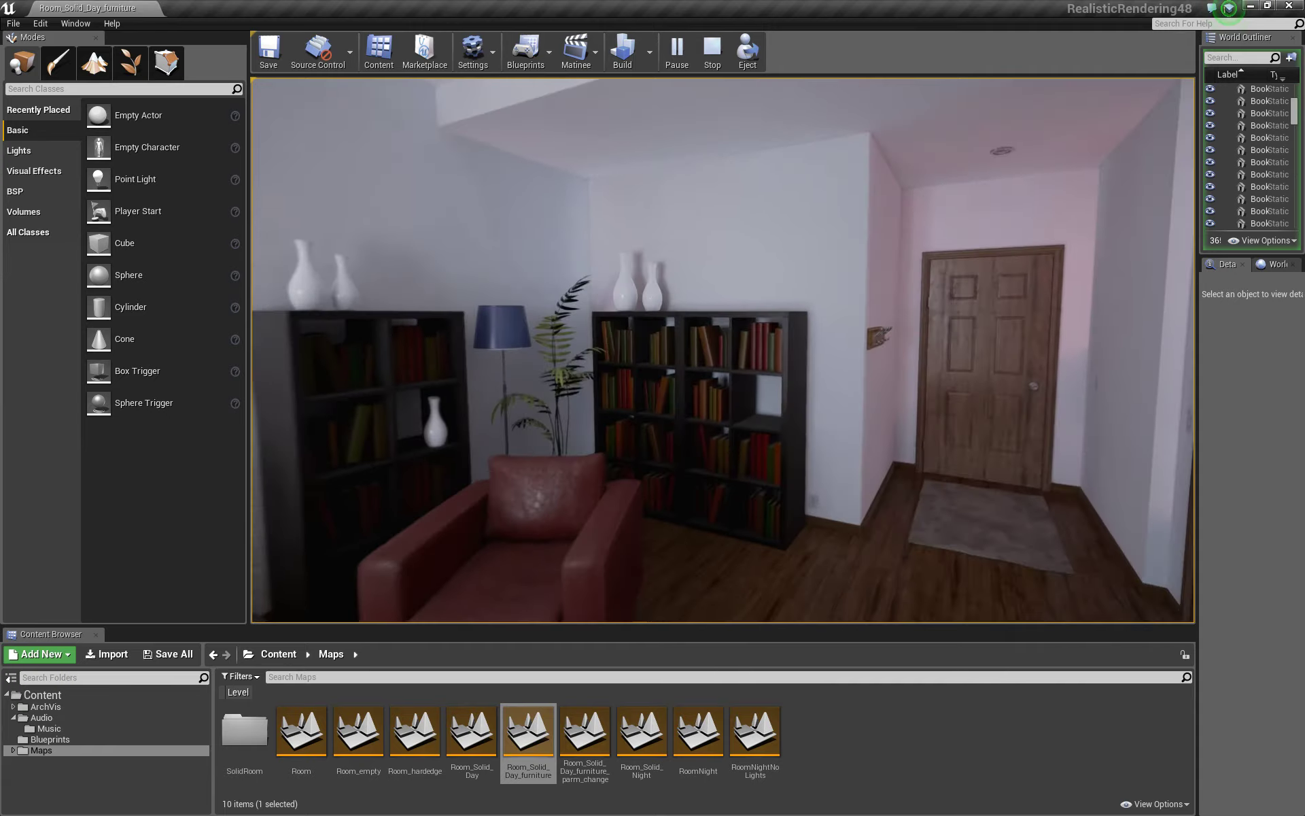
key("w")
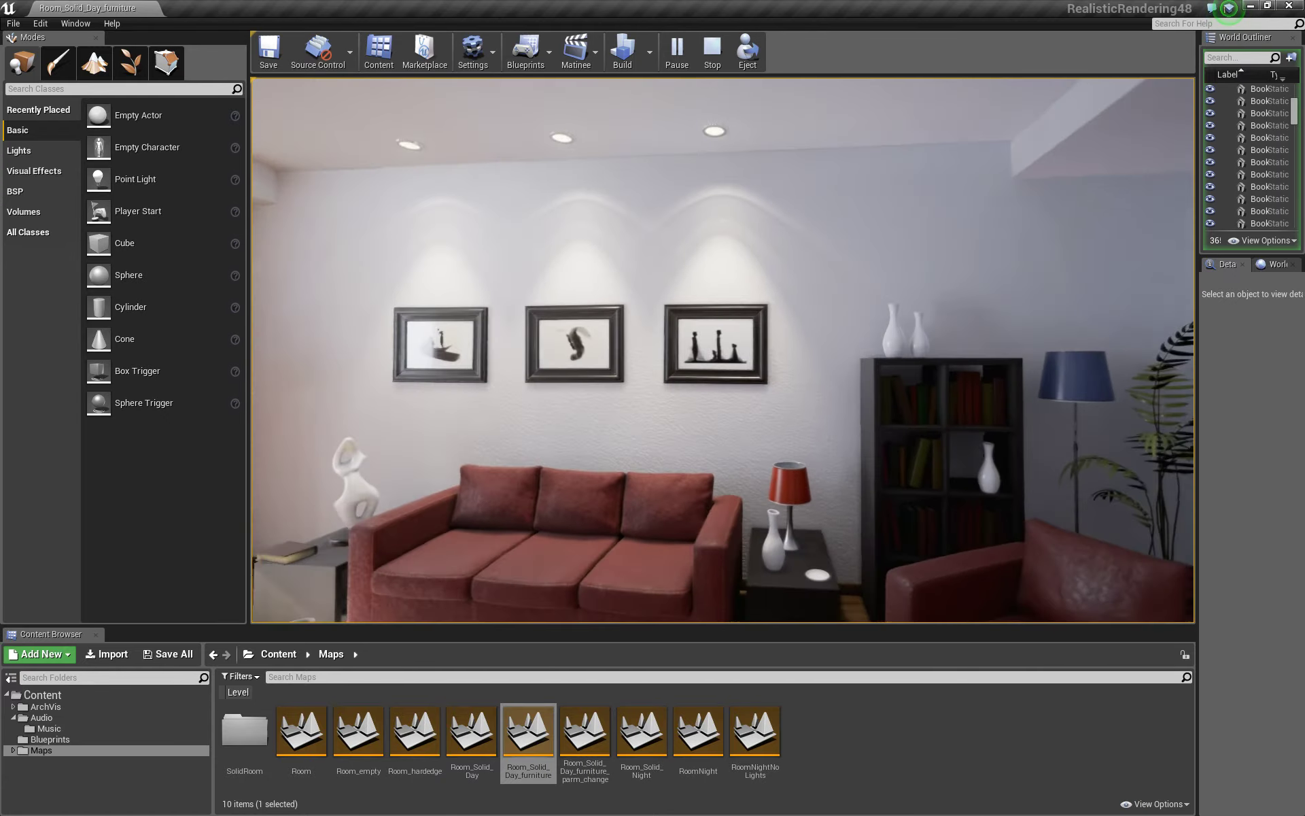
key("Escape")
right_click_drag(682, 254, 451, 299)
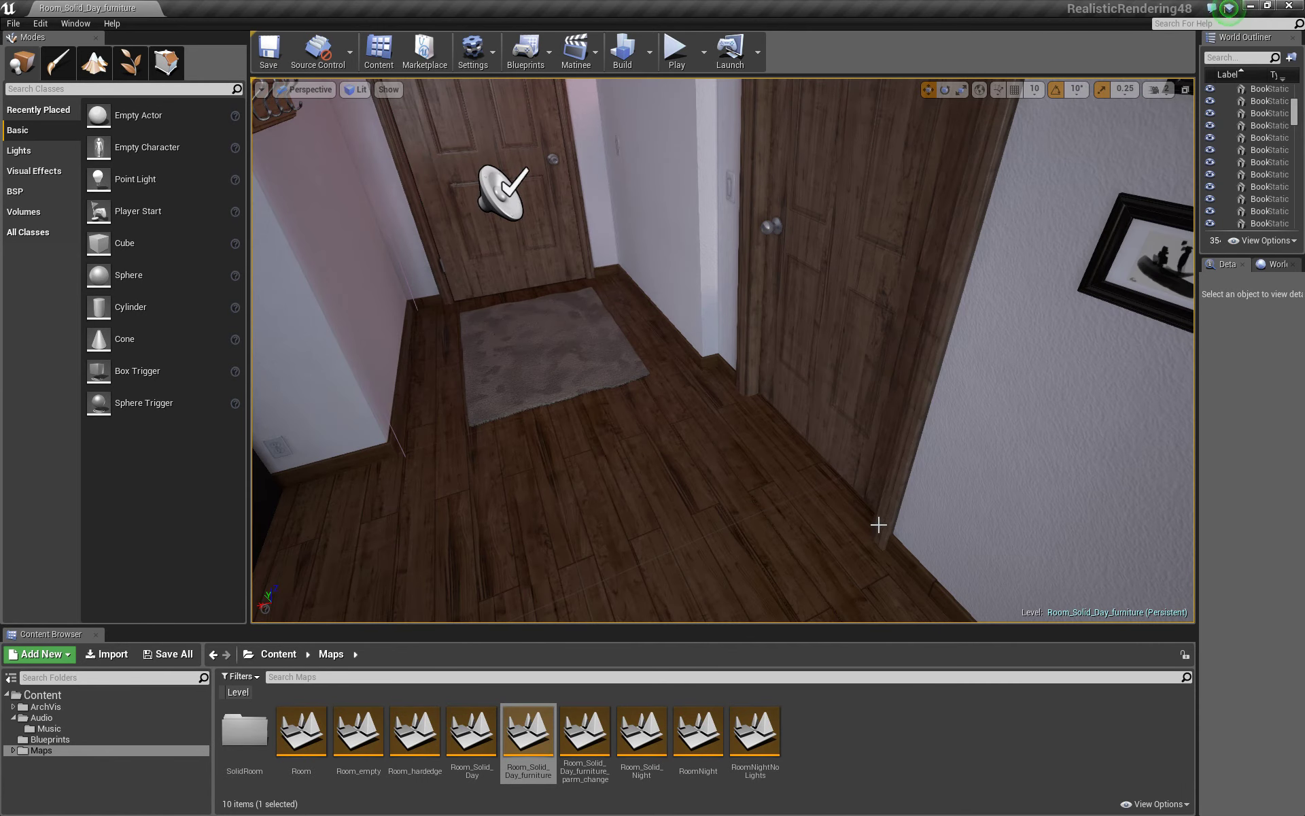
- Select the Room-Proxy room mesh by clicking its wall in the viewport
left_click(892, 553)
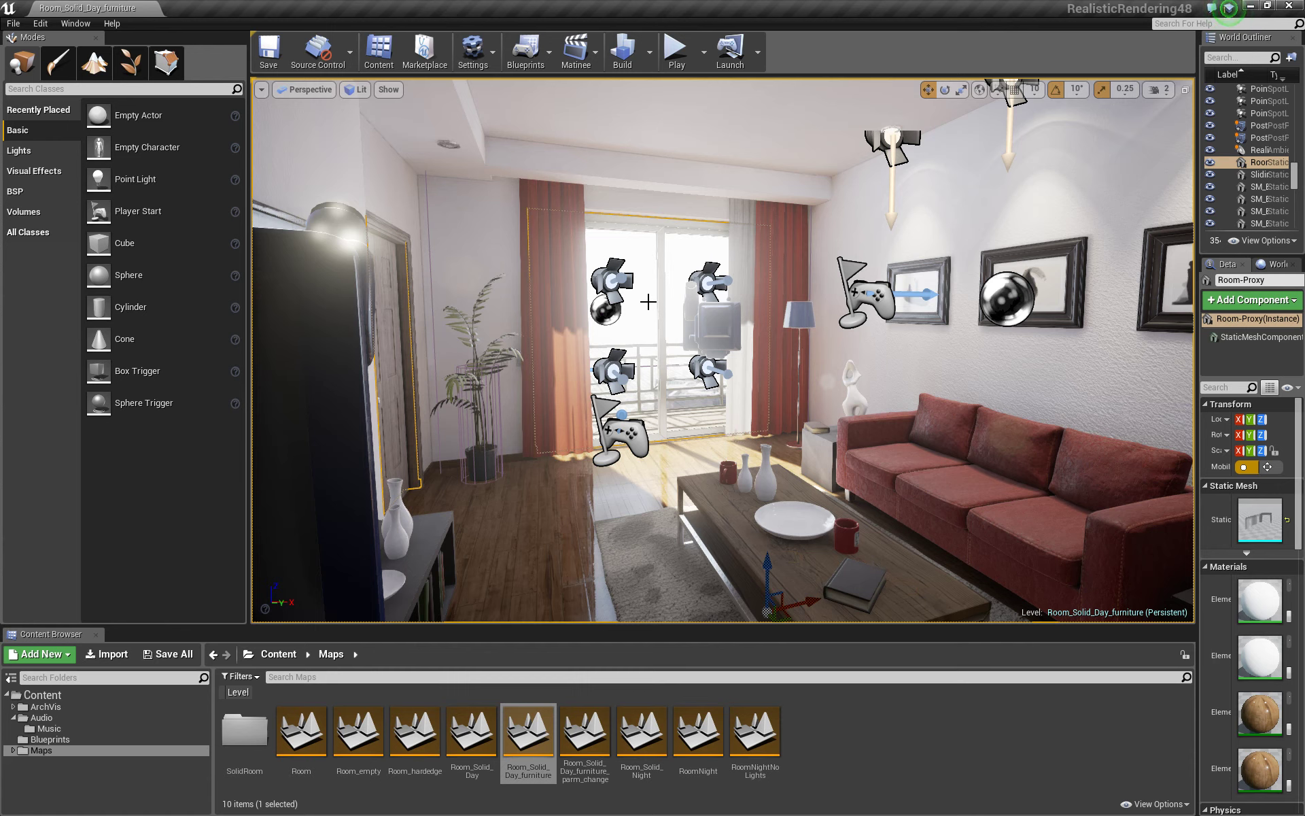
- Fly toward the balcony window, then turn toward the hallway door and bookshelves
left_click_drag(648, 302, 637, 276)
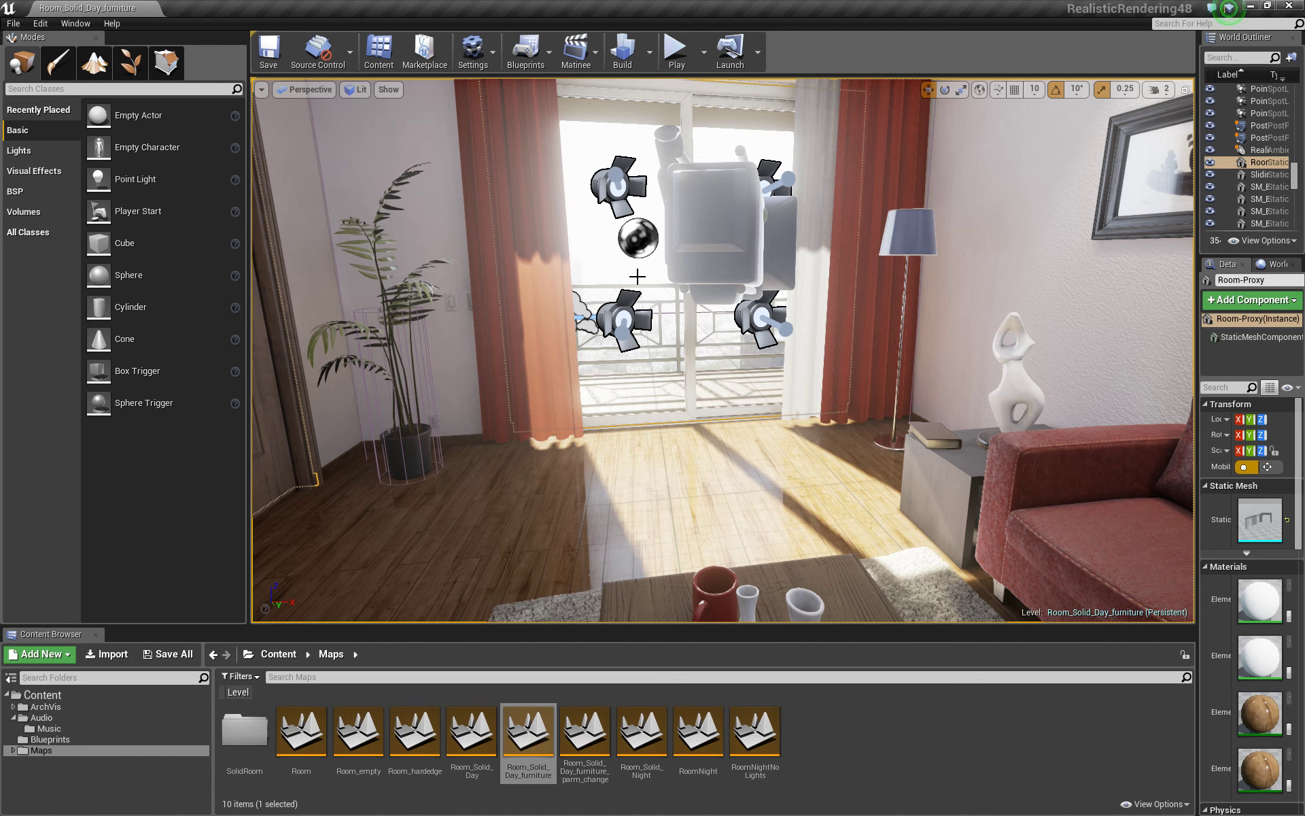
right_click_drag(637, 276, 698, 291)
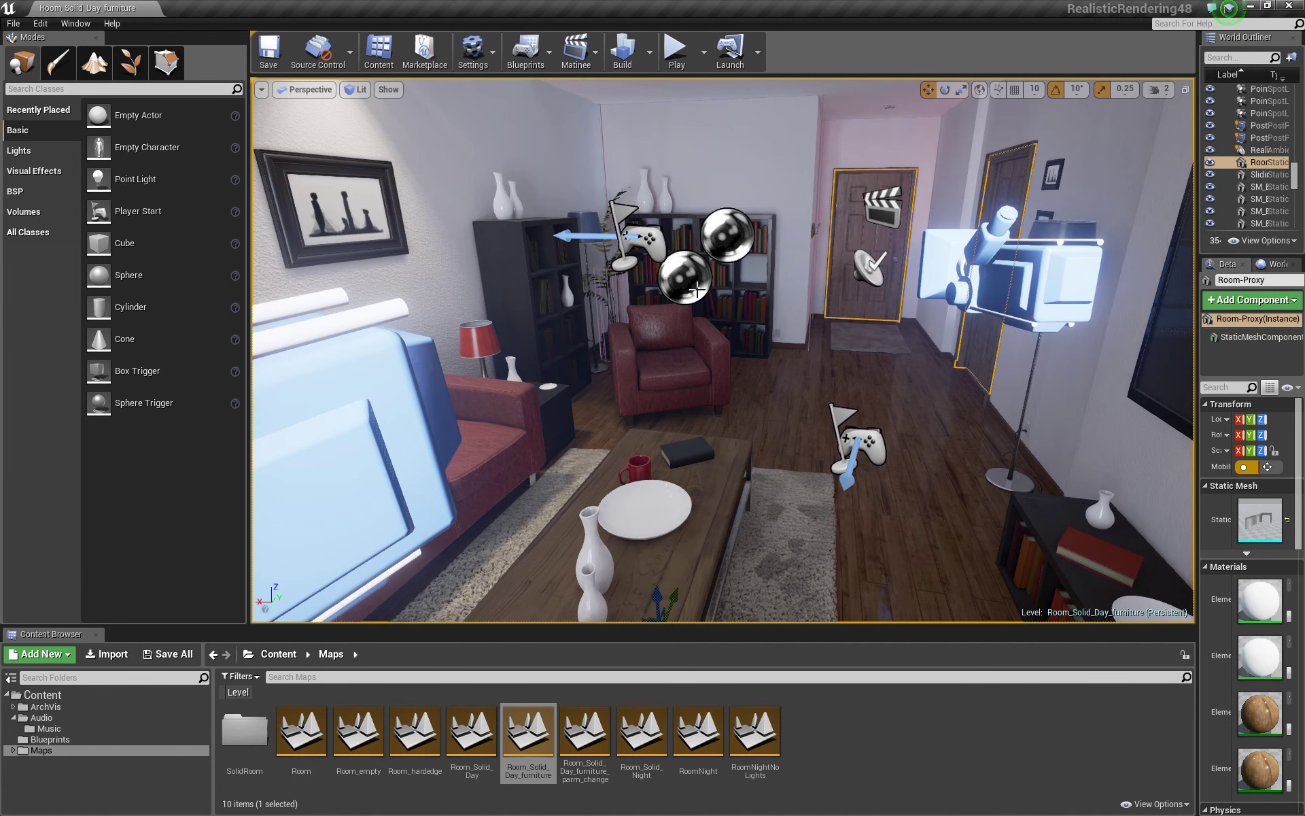
- Toggle Game View with G to hide editor icons over the sofa and bookshelves
key("g")
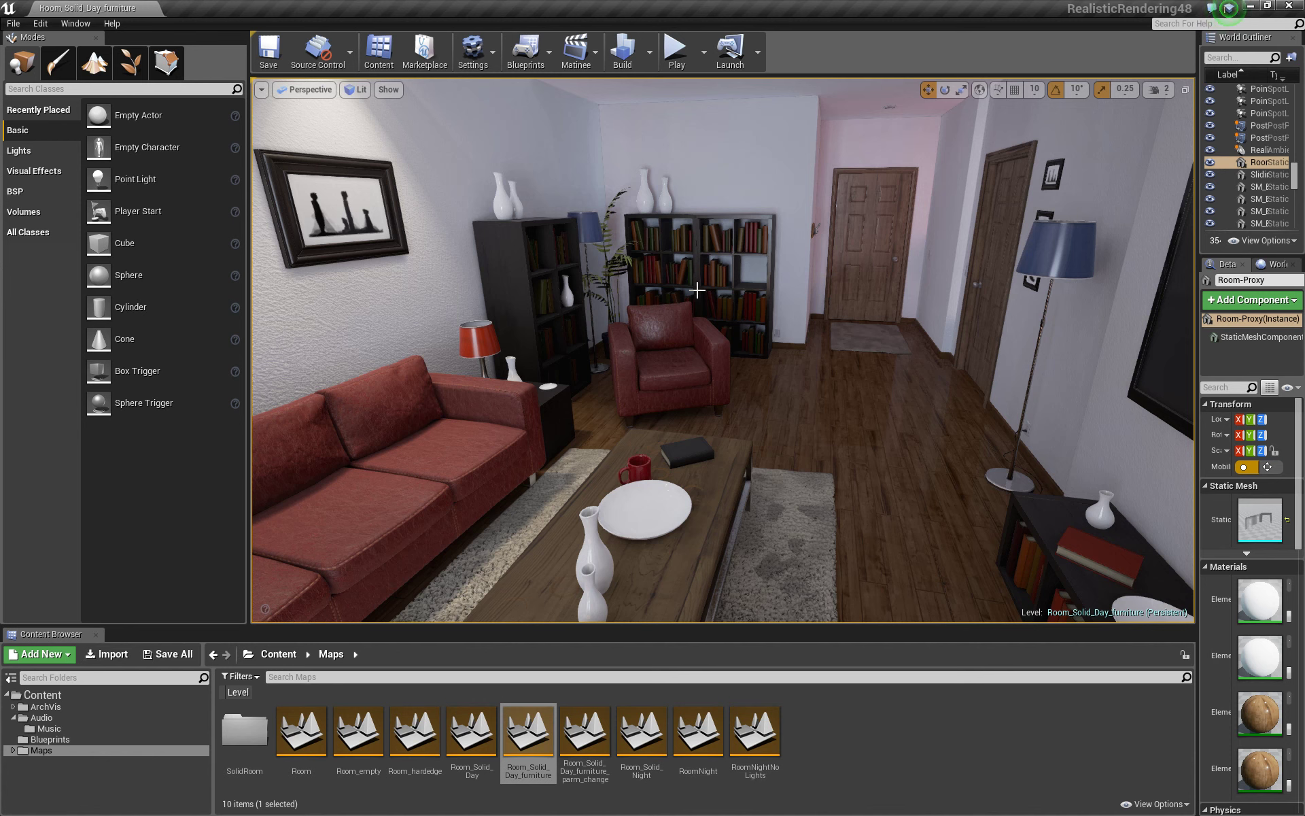
- Fly the camera back toward the sunlit balcony door, red curtains and red sofa
right_click_drag(697, 290, 520, 243)
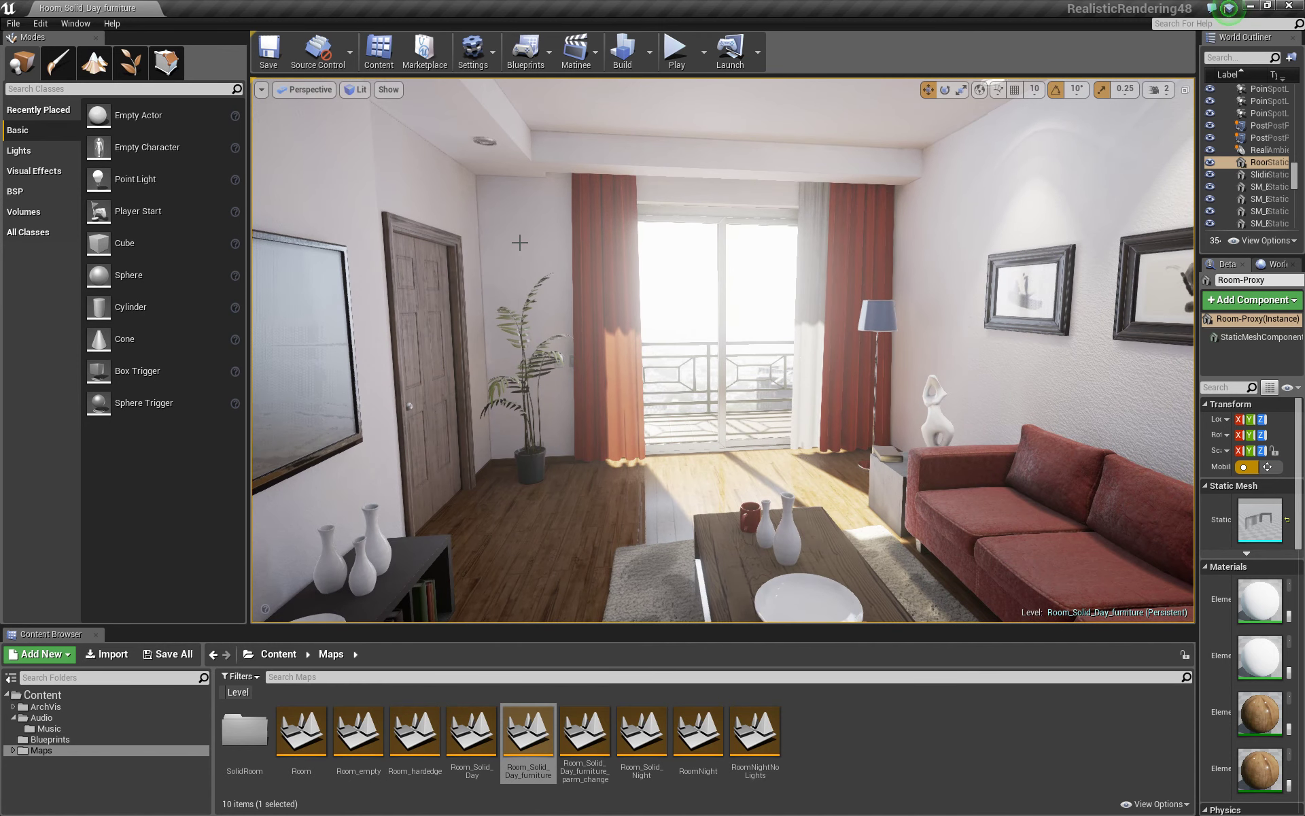